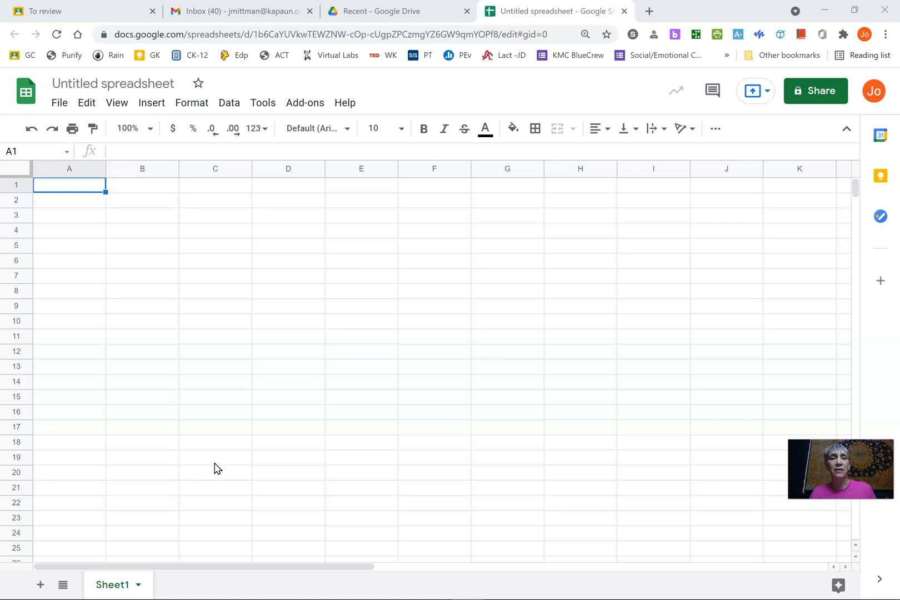
Format the range A1:I18 with font size 12 and the Droid Serif font
left_click(81, 188)
left_click_drag(81, 188, 618, 441)
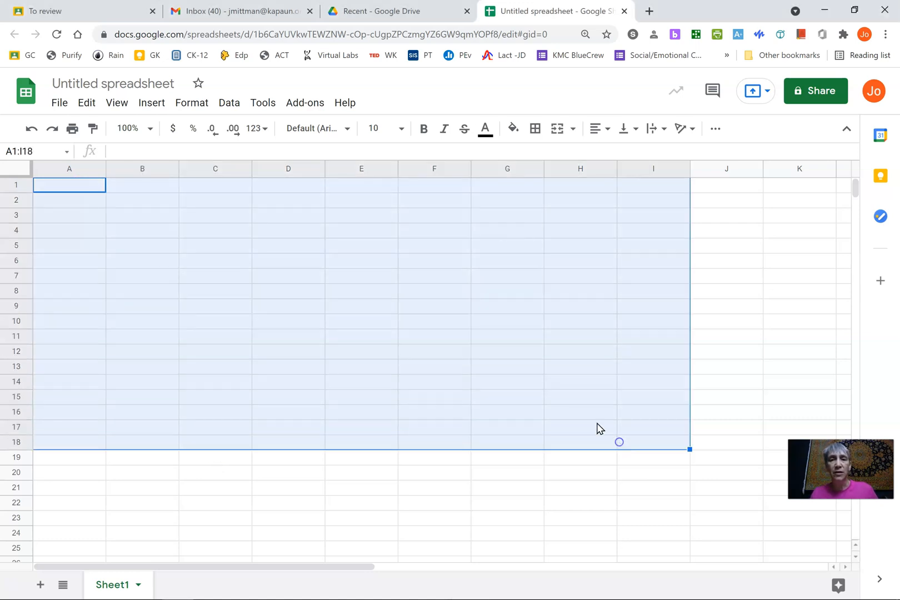
left_click(401, 131)
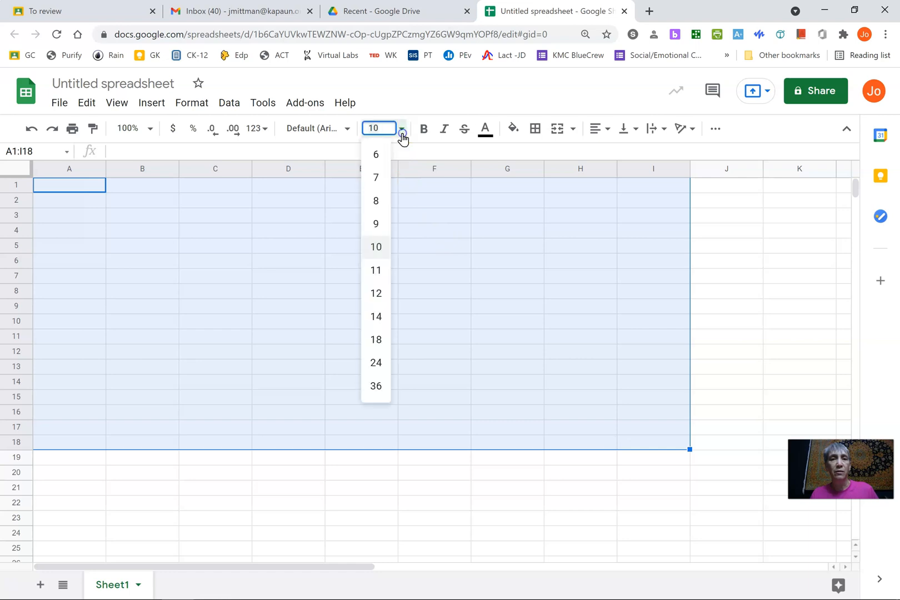
left_click(373, 295)
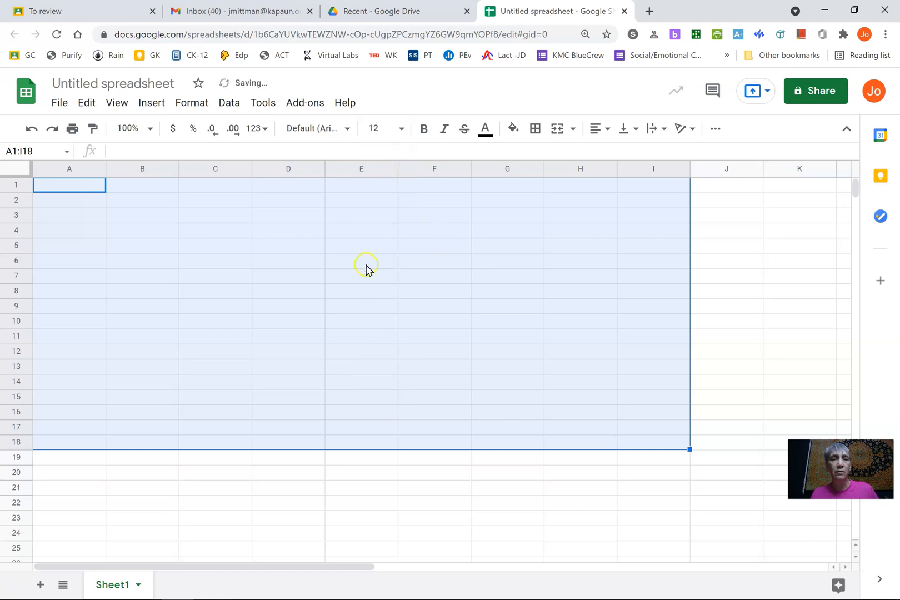
left_click(347, 131)
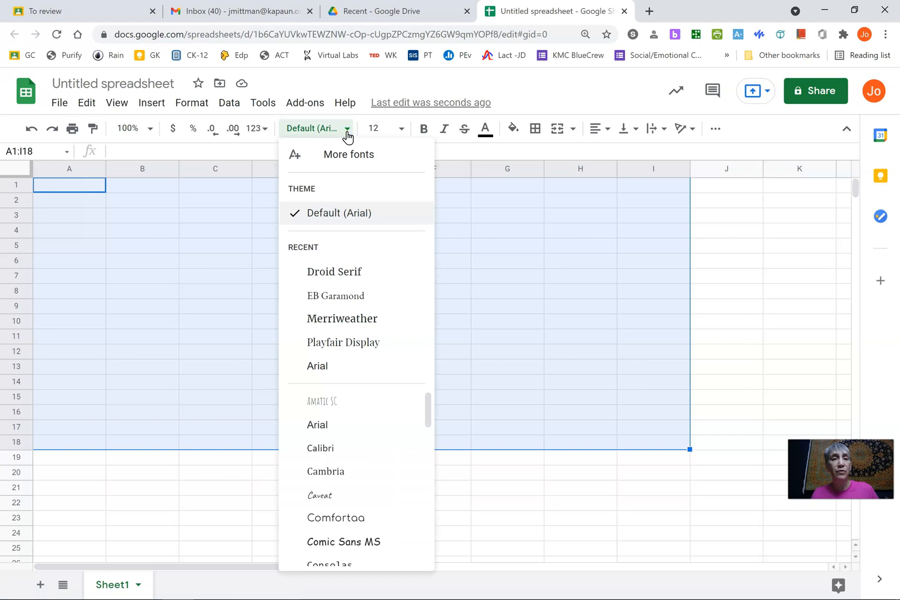
left_click(356, 275)
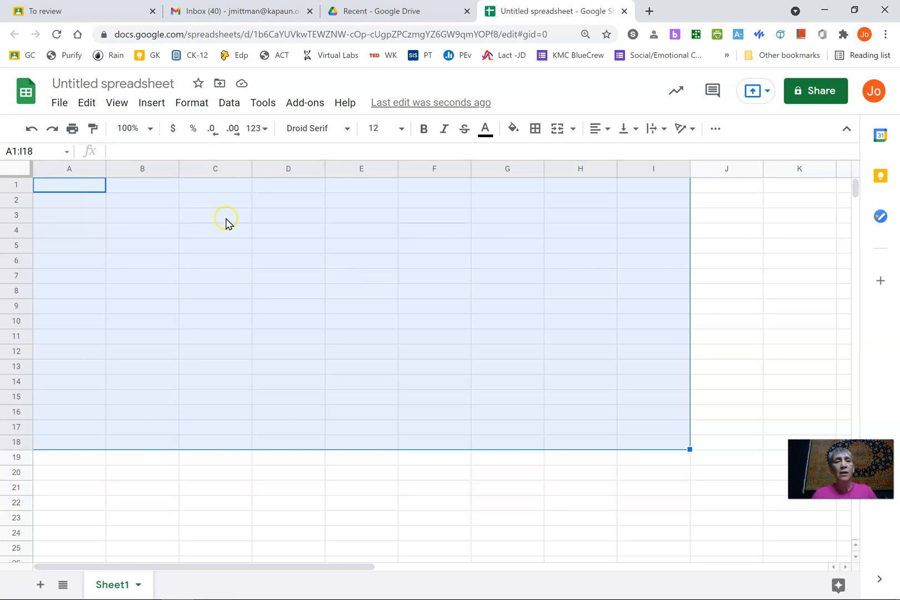
left_click(161, 232)
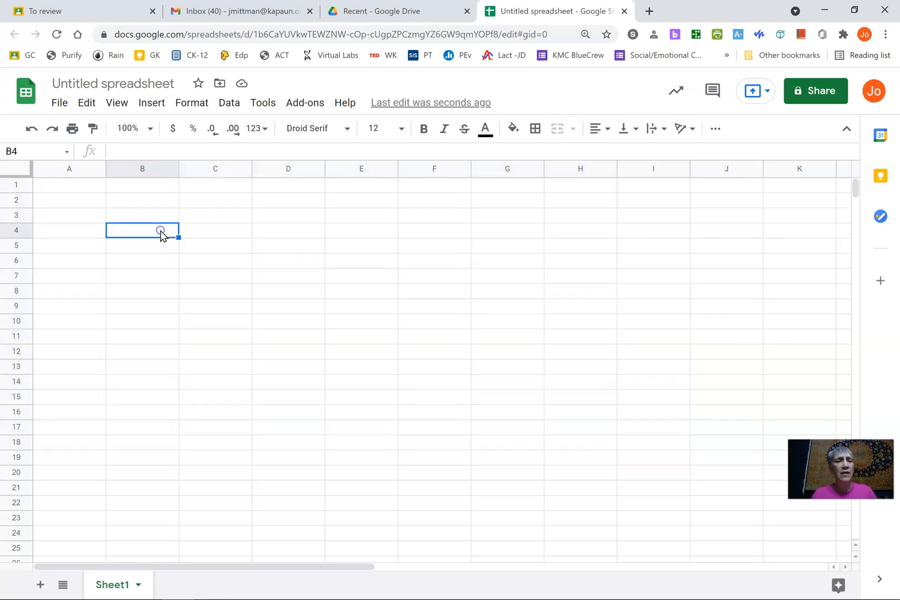
Enter the header "Amount of sugar, g" in B2 and wrap its text within the cell
left_click(127, 215)
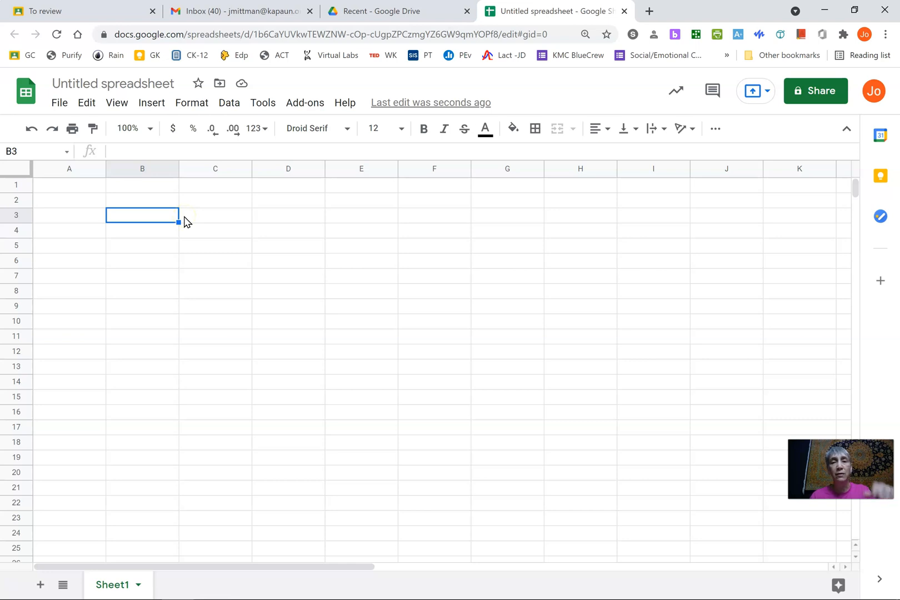
left_click(150, 202)
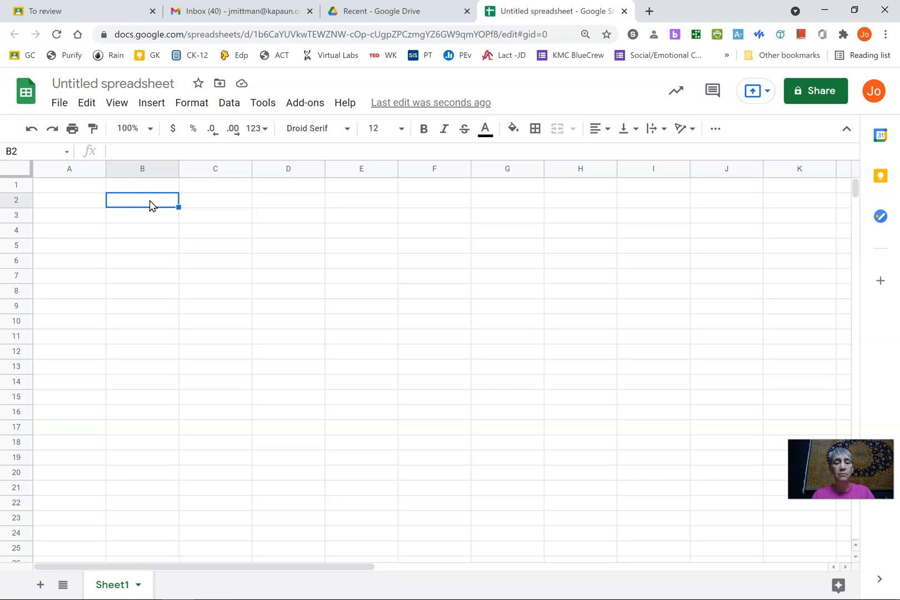
type("Amount of sugar, g")
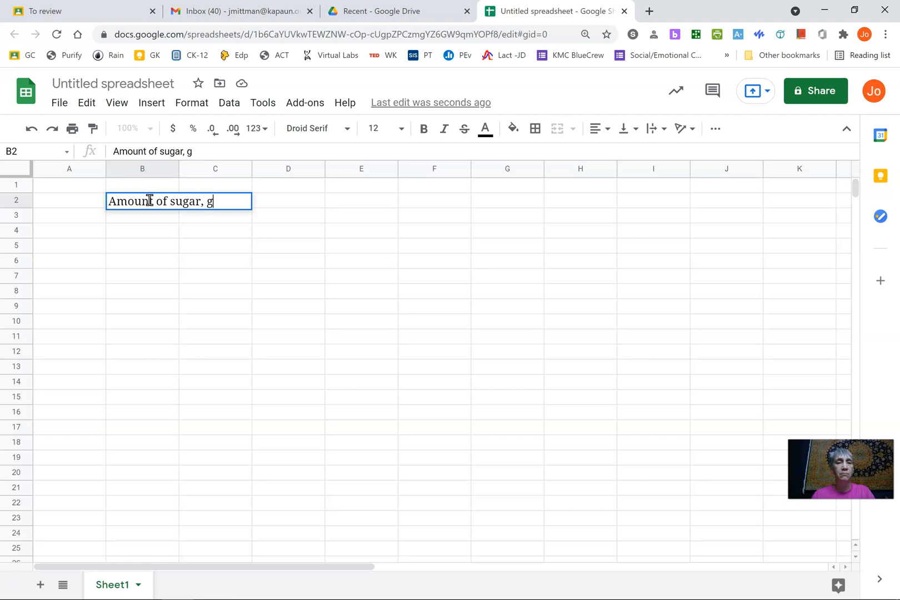
left_click(152, 218)
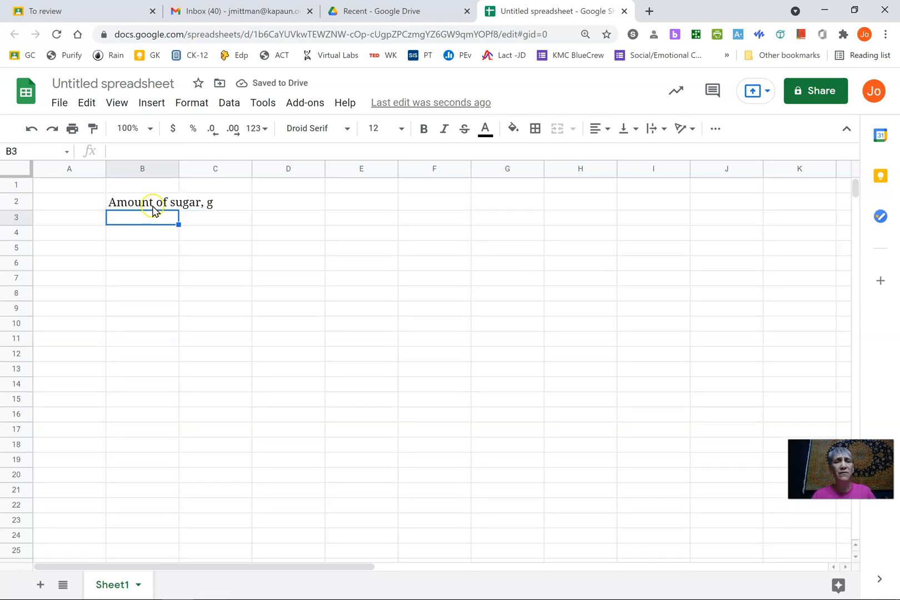
left_click(153, 205)
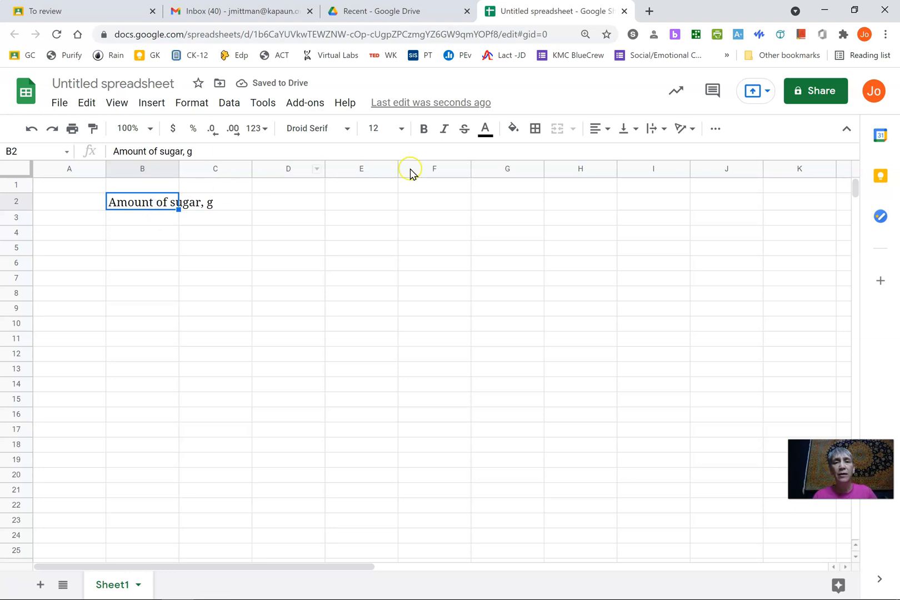
left_click(664, 131)
left_click(671, 151)
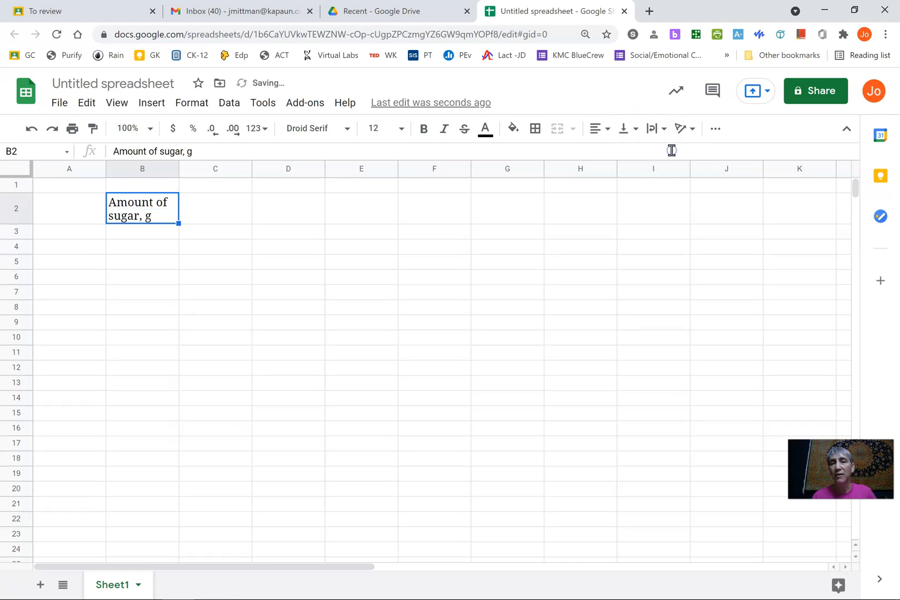
Enter the sugar amounts 0, 2 and 4 in cells B3 to B5
left_click(144, 231)
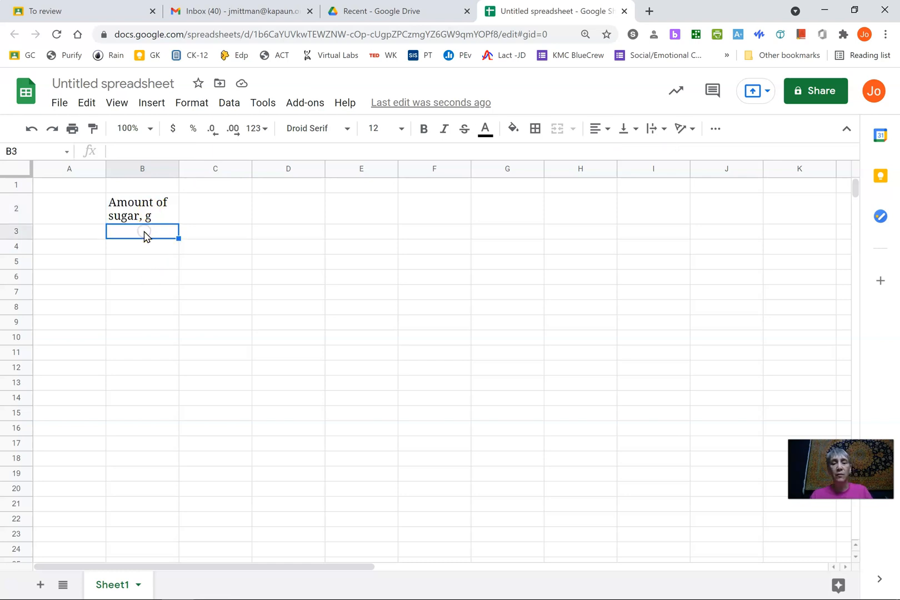
type("0")
key("Return")
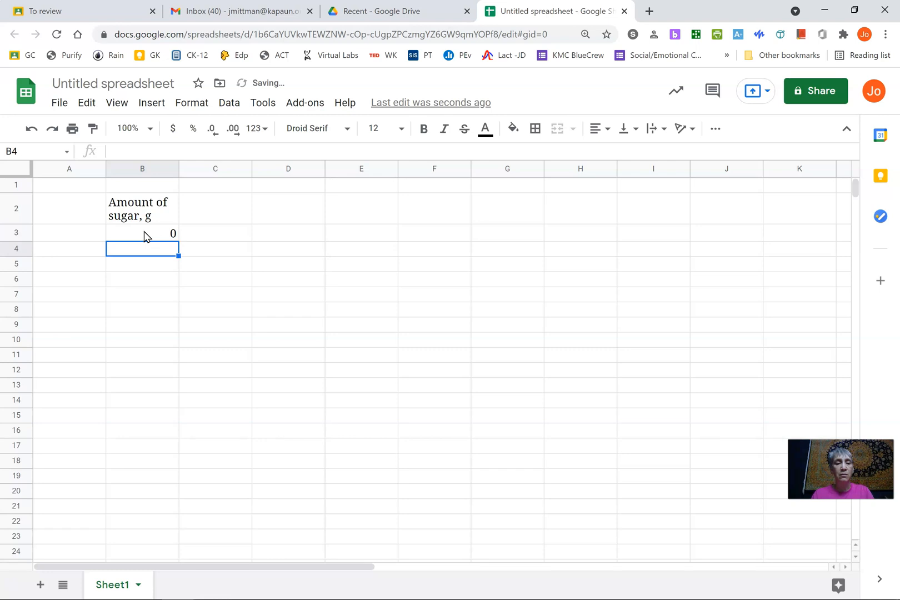
type("2")
key("Return")
type("4")
left_click(152, 258)
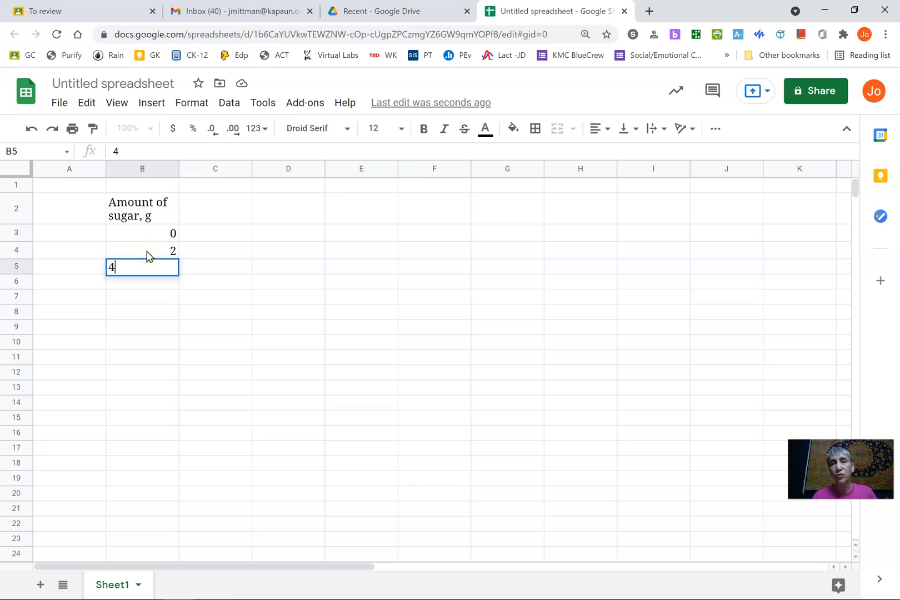
Enter the headers "Trial 1" in C2 and "Trial 2" in D2, and autofill the series across to G2
left_click(215, 218)
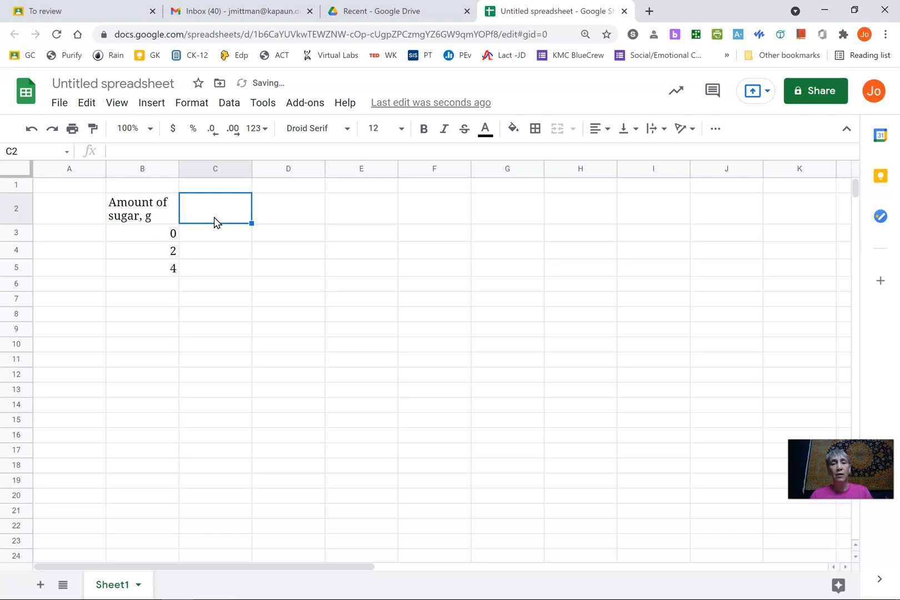
type("Tr")
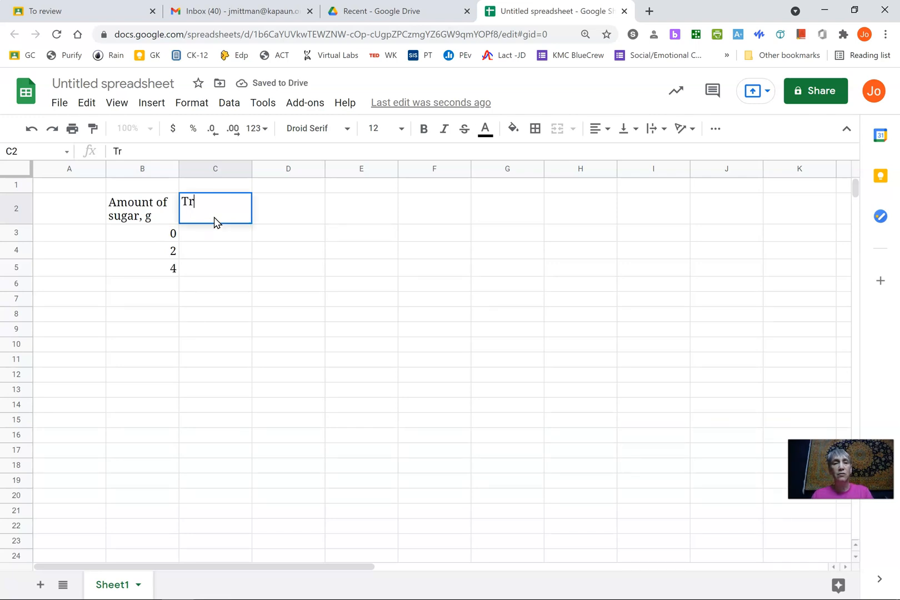
type("ial 1")
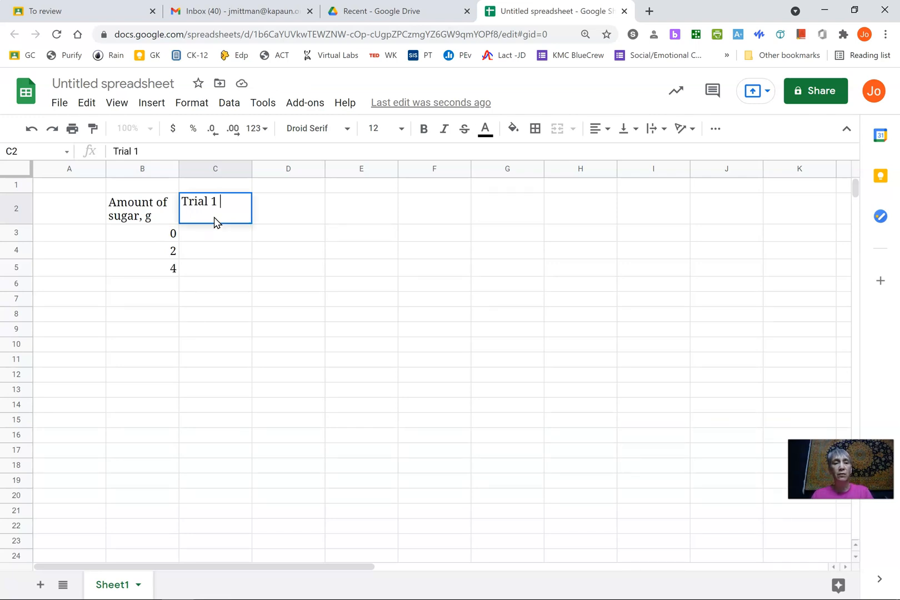
key("Tab")
type("Trial 2")
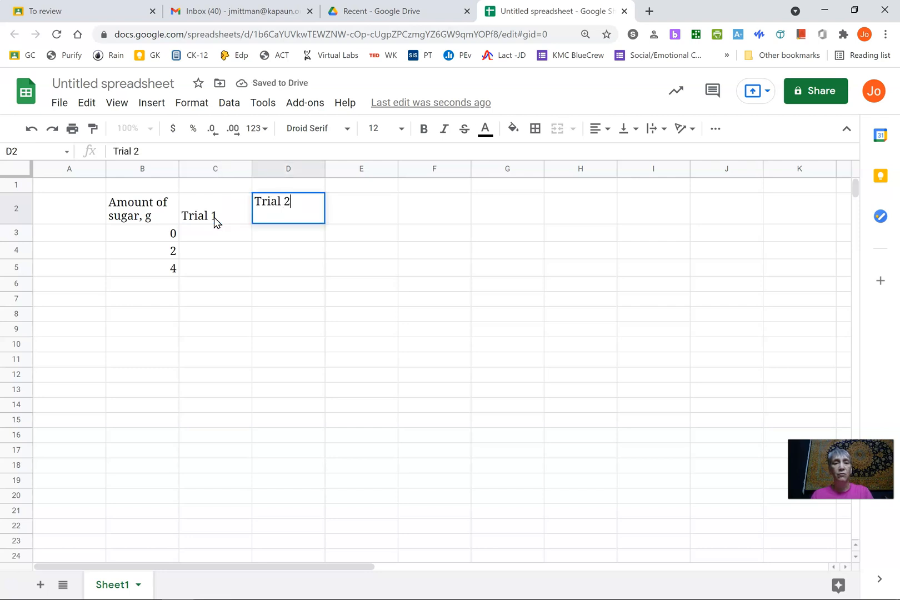
key("Tab")
left_click_drag(220, 217, 287, 216)
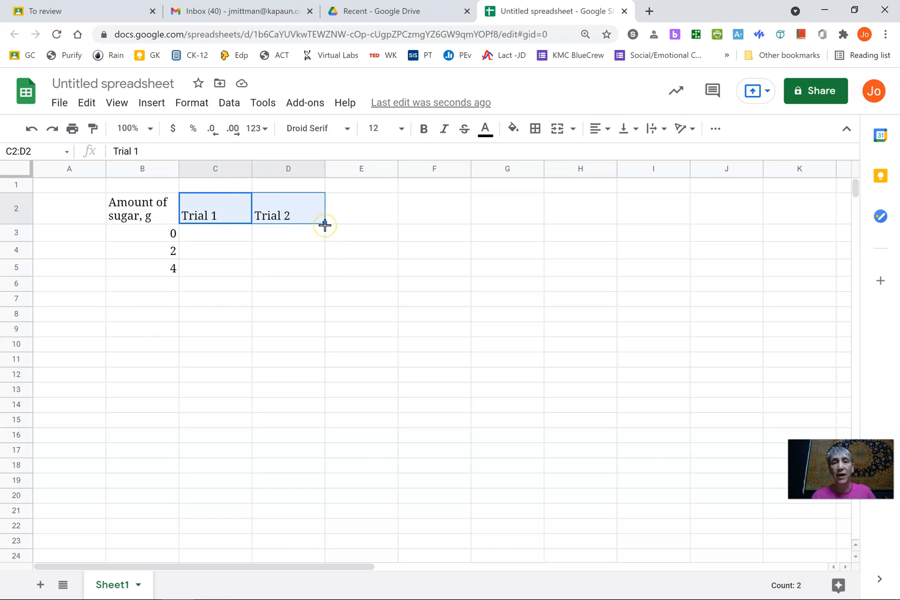
left_click_drag(325, 224, 513, 222)
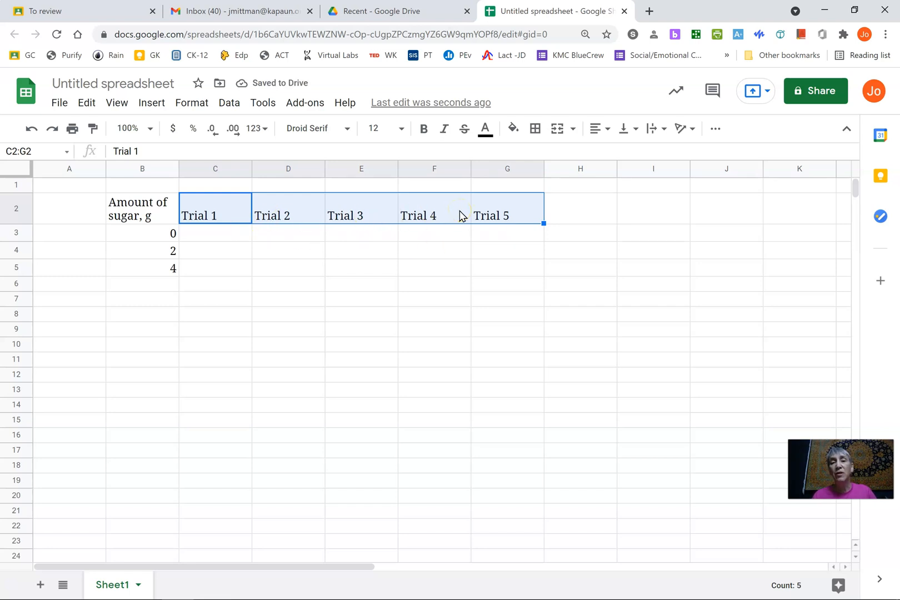
Replace the header in G2 with "Average"
left_click(498, 220)
type("Average")
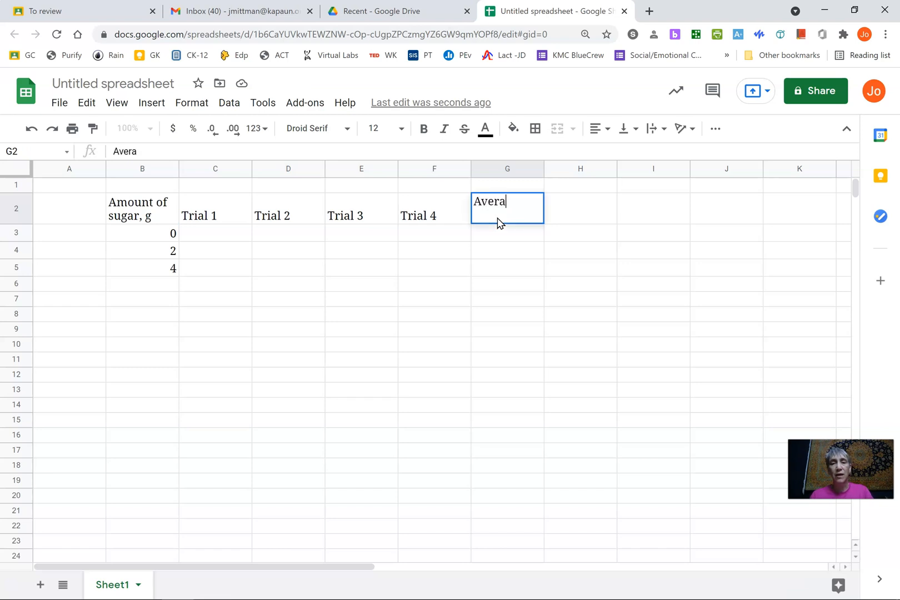
left_click(424, 251)
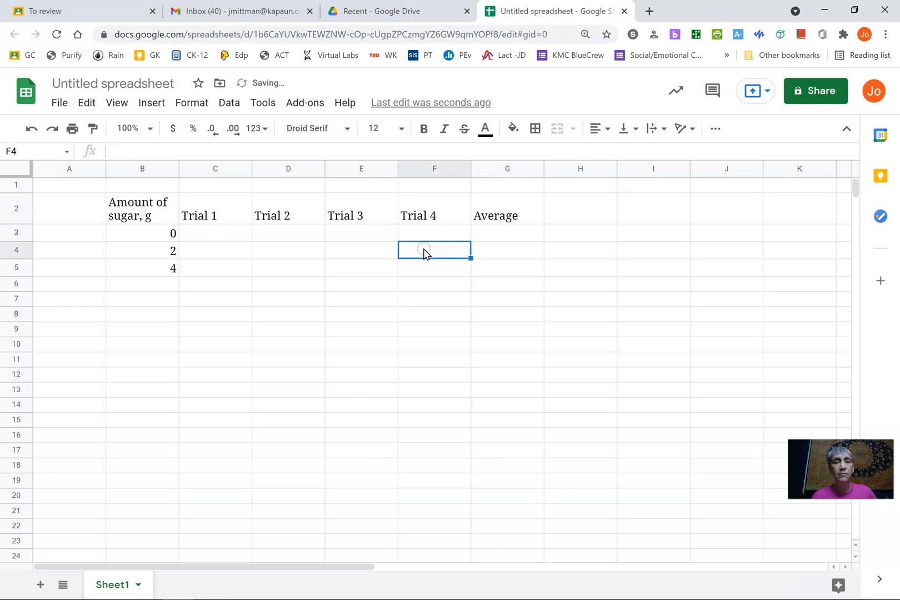
Merge cells C1:G1 above the trial and average headers and center the merged cell's contents horizontally
left_click(228, 187)
left_click_drag(228, 187, 491, 187)
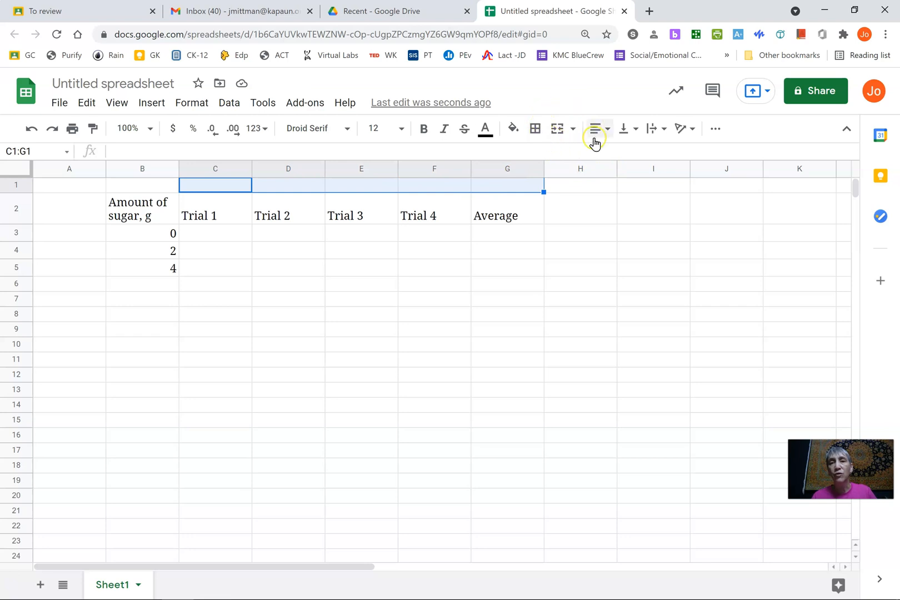
left_click(557, 131)
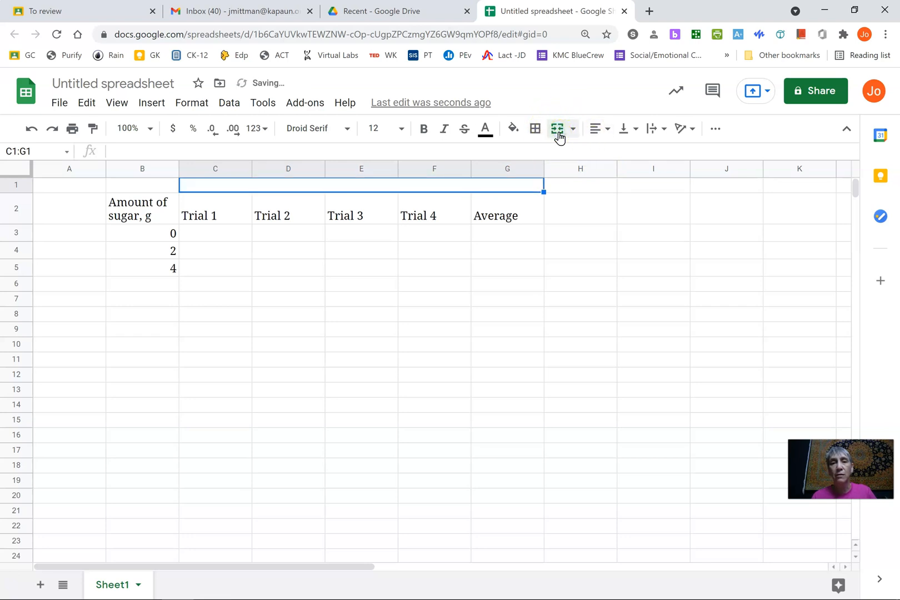
left_click(607, 138)
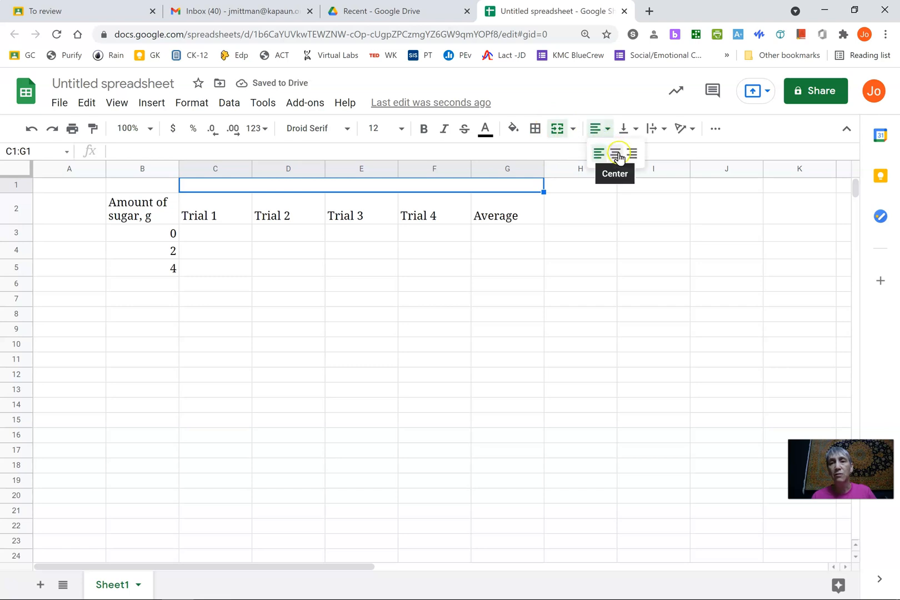
left_click(617, 156)
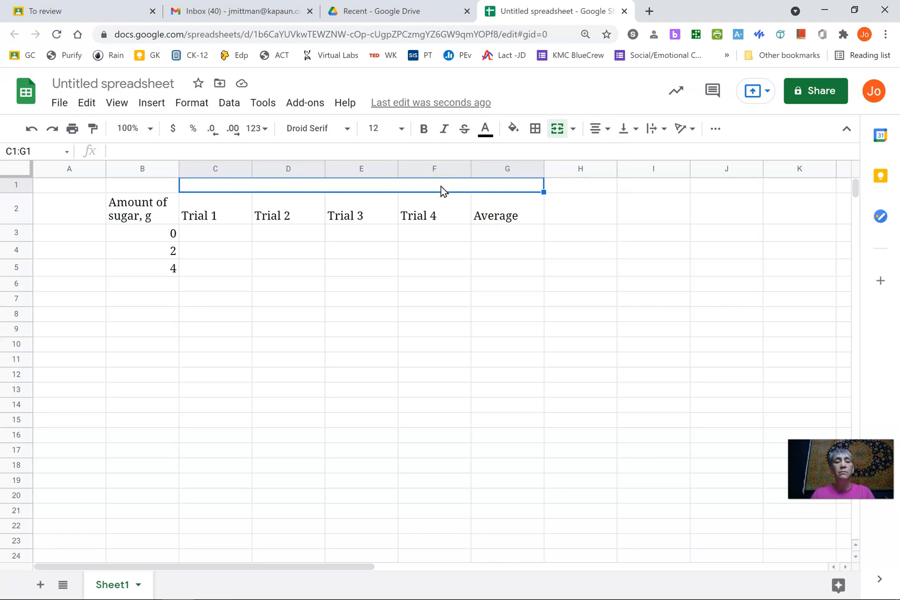
Enter the title "Gas production in respiration, kPa" in the merged cell C1:G1
type("Gas pr")
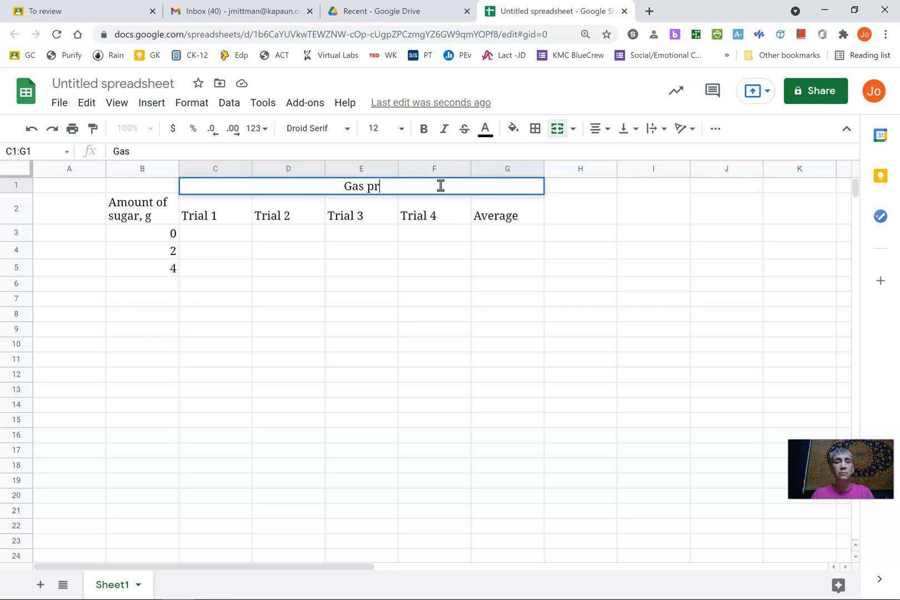
type("oduction in respiration,")
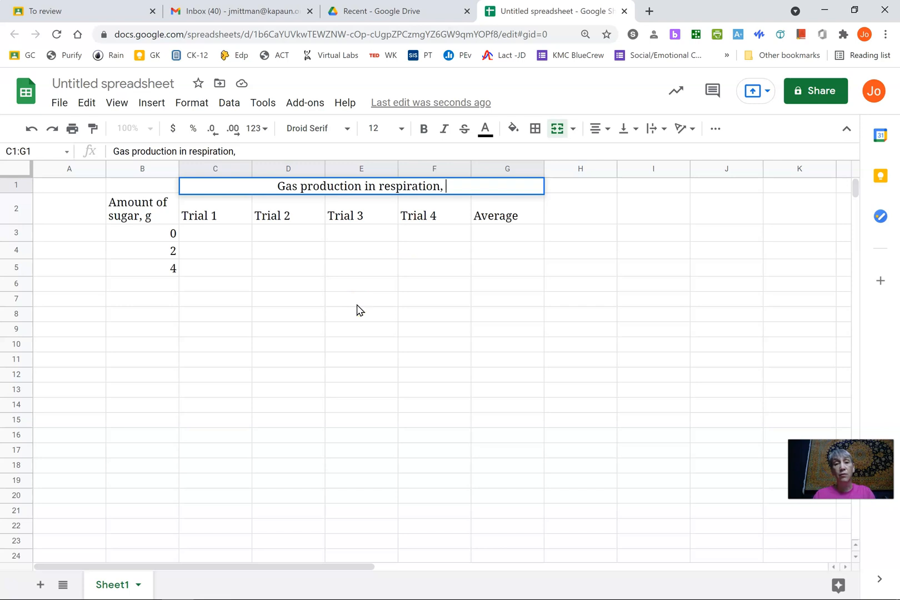
type("kPa")
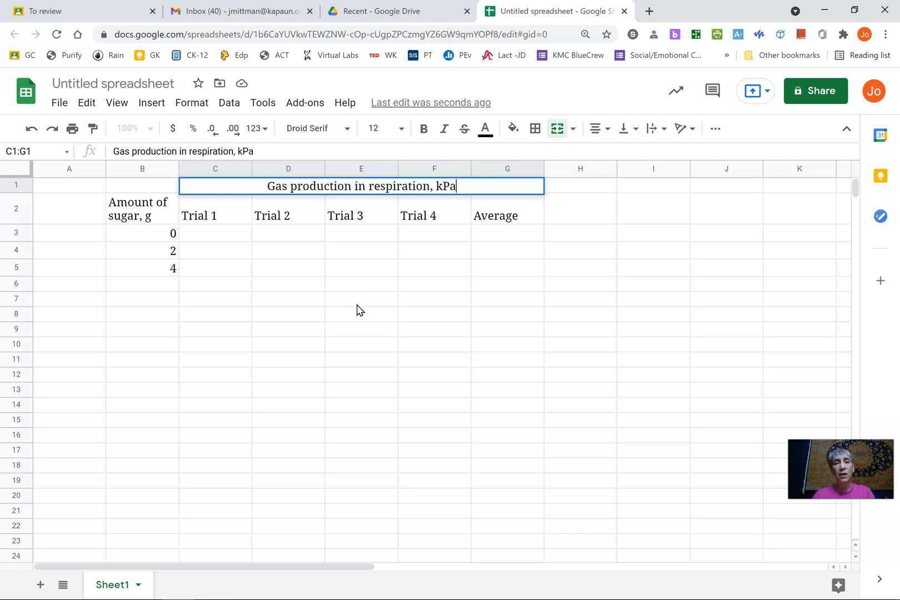
left_click(459, 312)
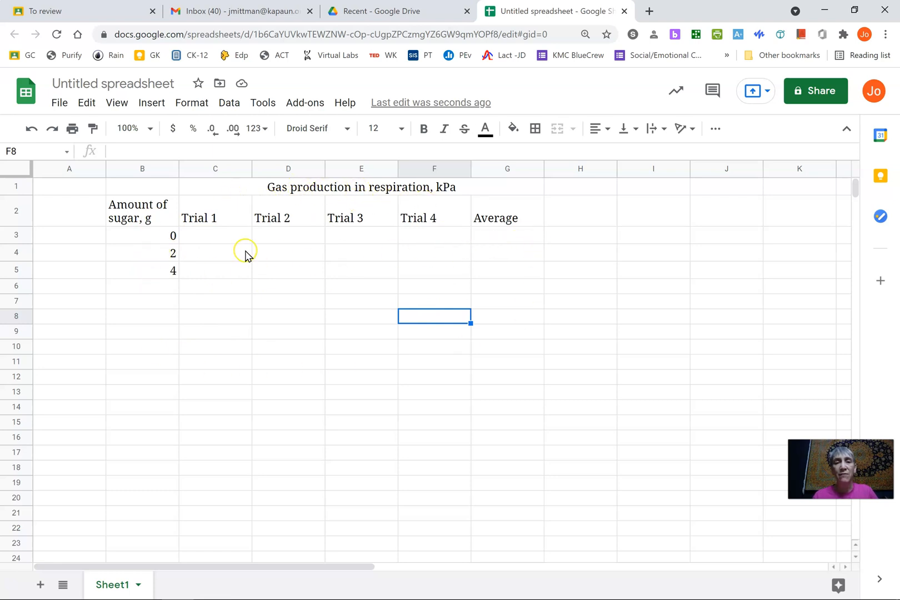
Enter an AVERAGE formula in G3 that averages the four trial cells C3:F3
left_click(500, 242)
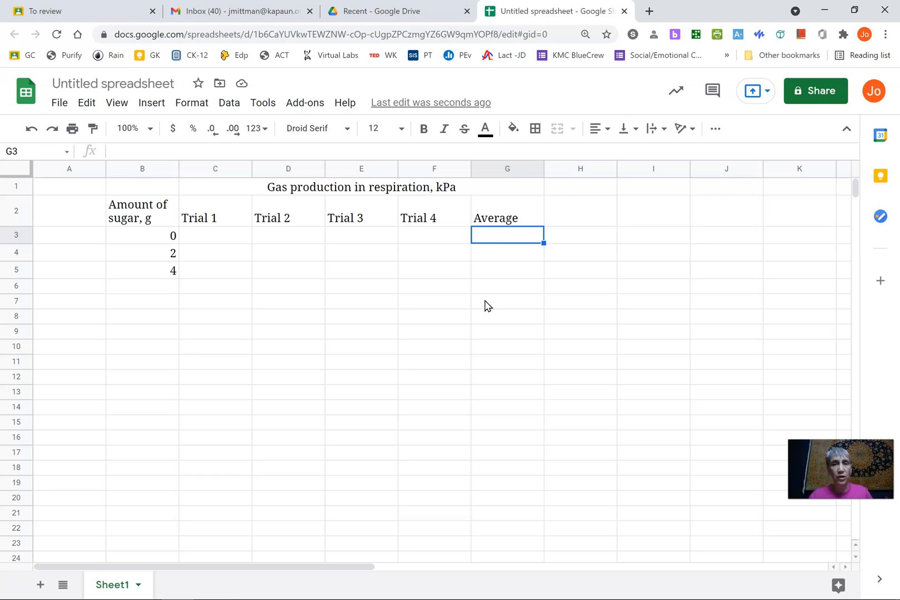
type("=")
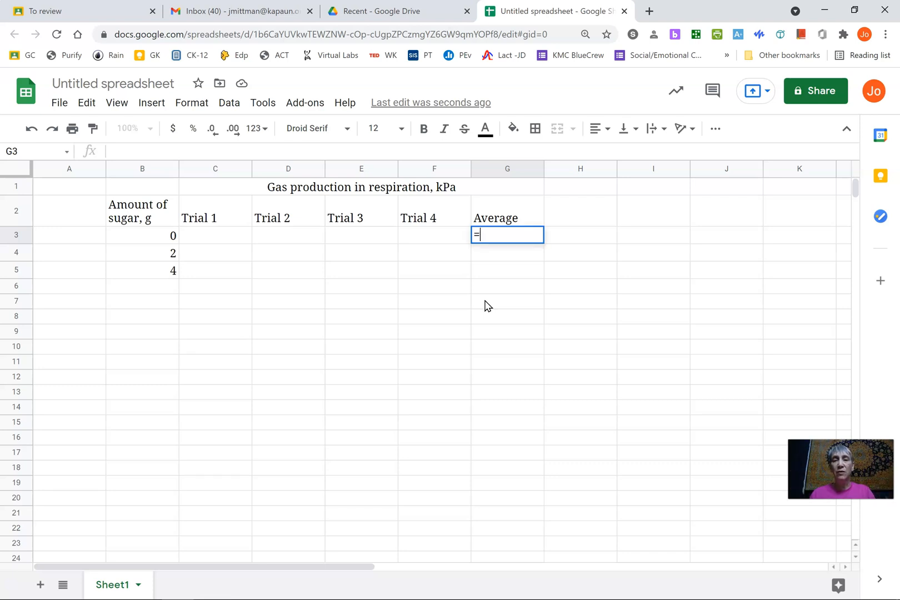
type("aver")
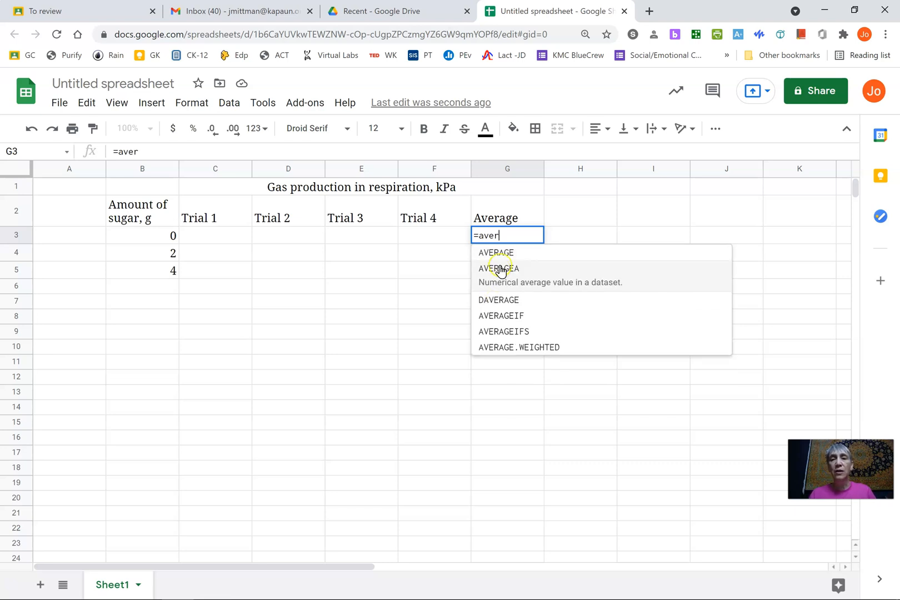
left_click(498, 257)
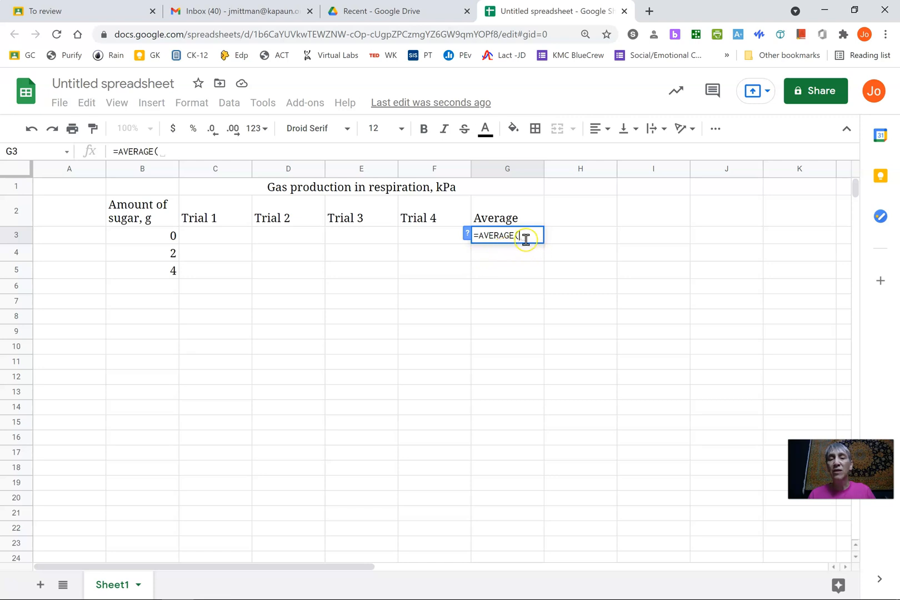
left_click(233, 237)
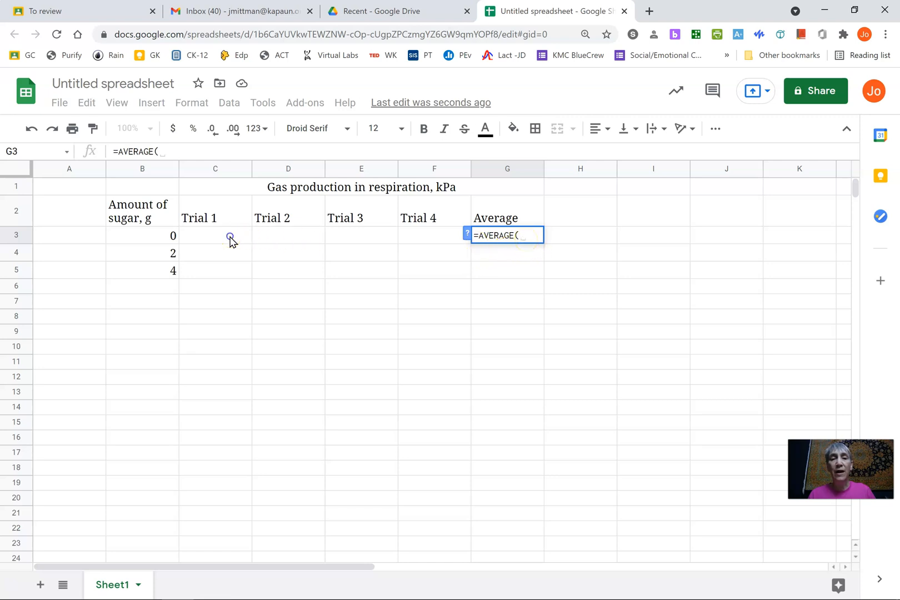
left_click_drag(320, 240, 432, 239)
left_click(527, 244)
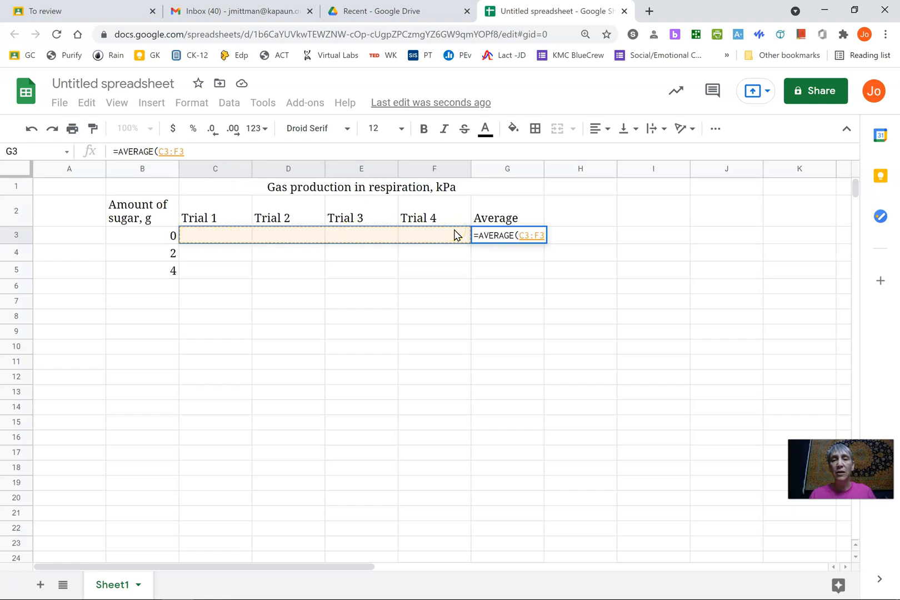
key("Return")
mouse_move(519, 242)
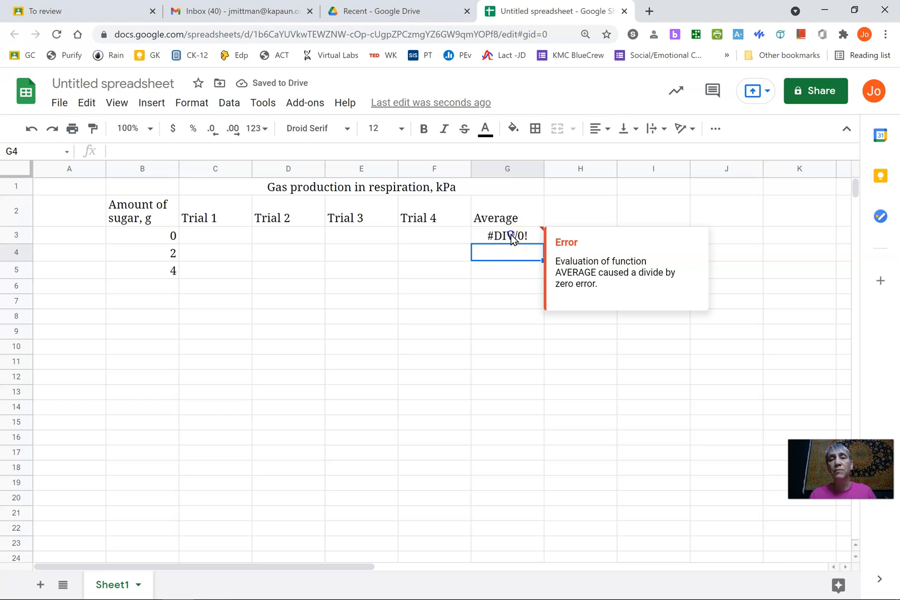
left_click(512, 238)
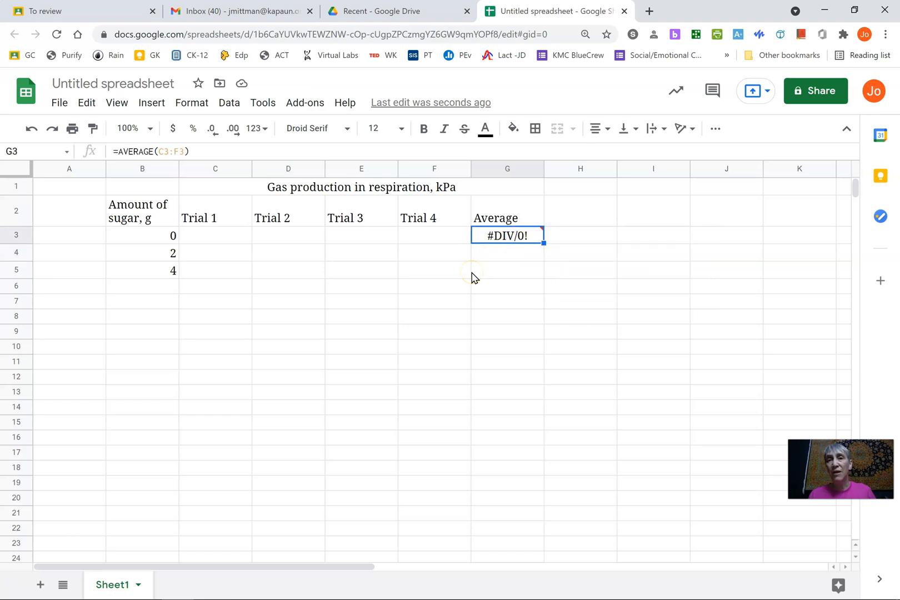
Enter the sample trial values 98.3 in C3 and 102.2 in D3 to test the average formula
left_click(231, 238)
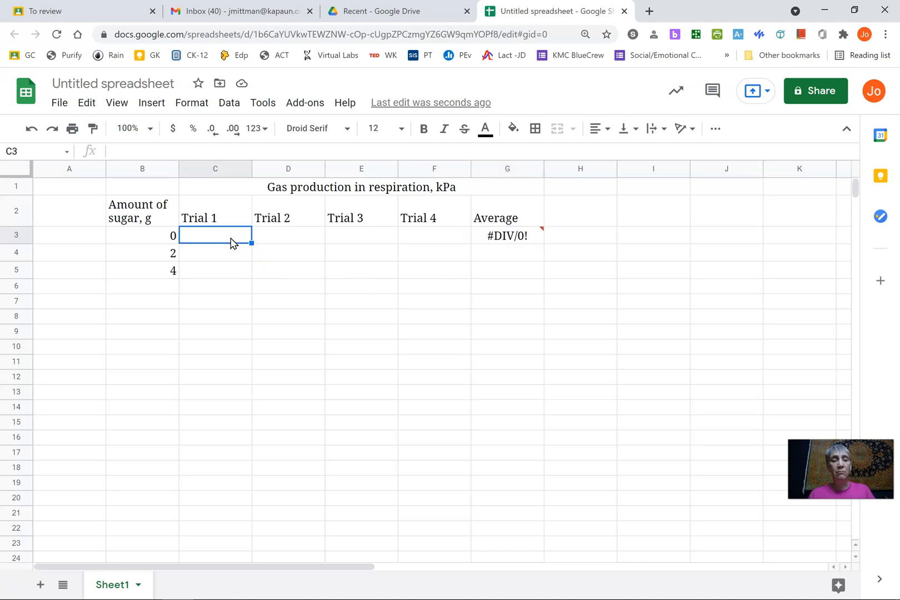
type("98.3")
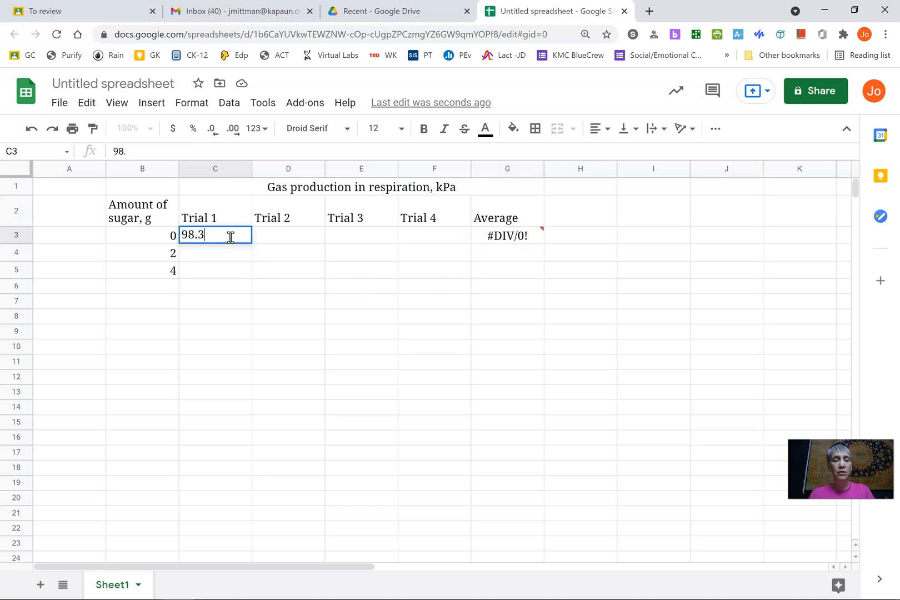
key("Tab")
type("10")
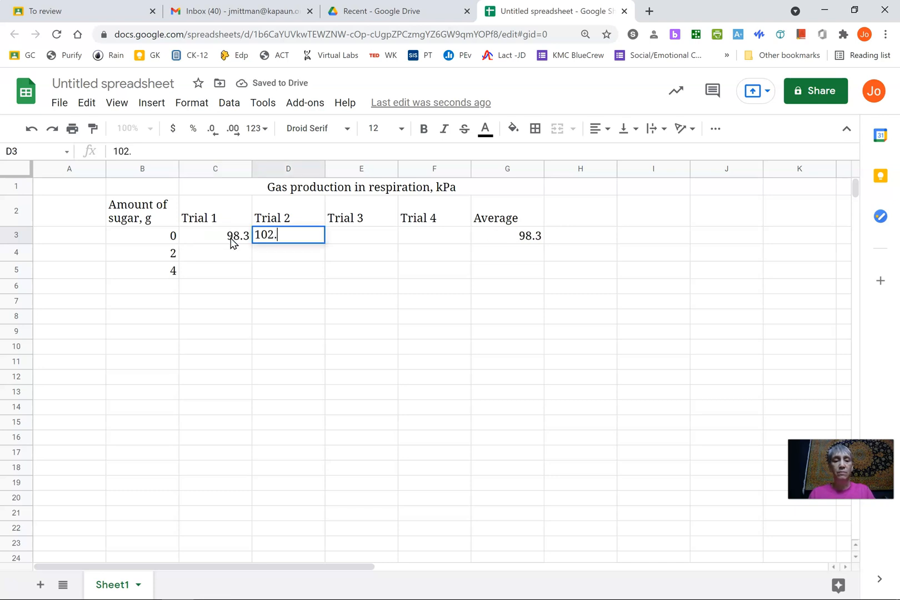
key("Tab")
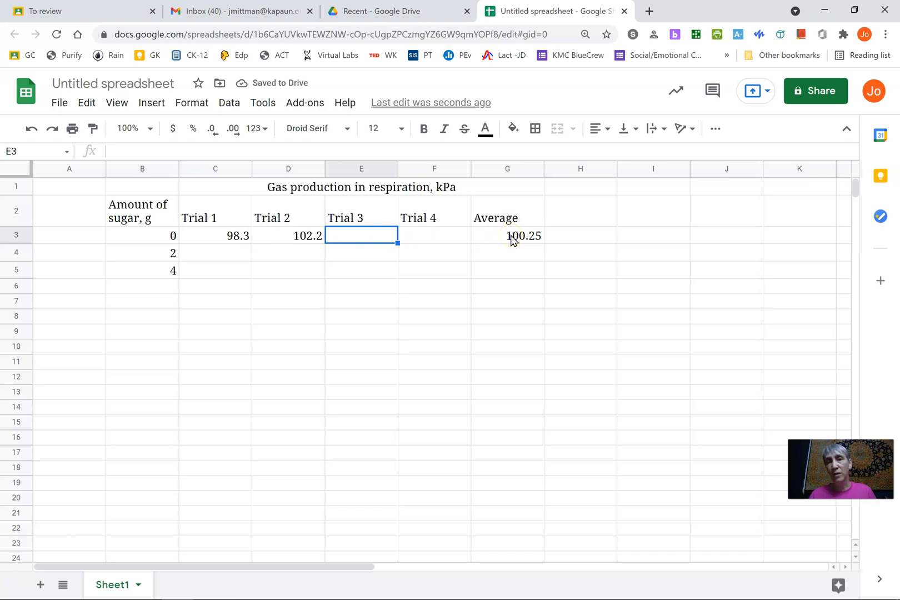
Clear the sample values from D3 and C3
left_click(303, 237)
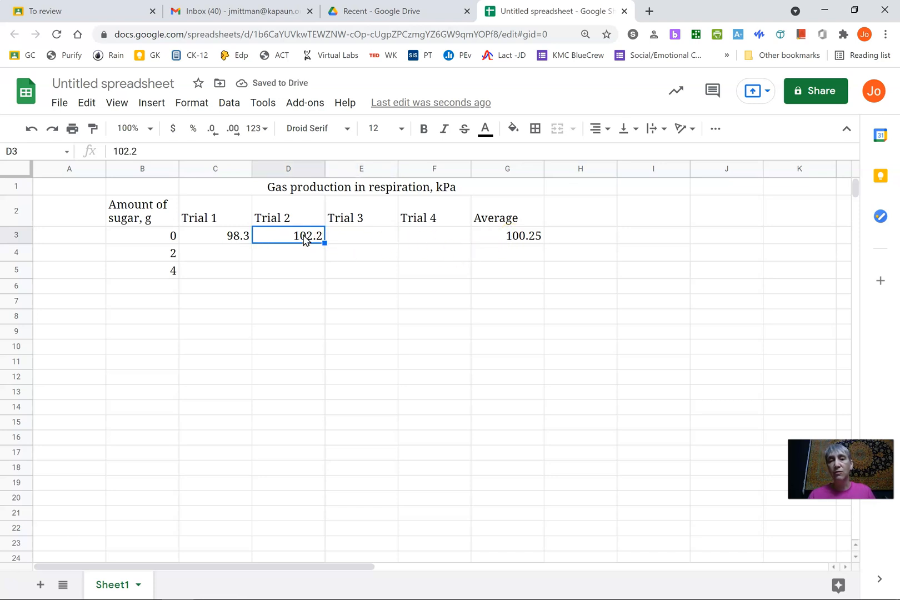
key("Delete")
left_click(229, 238)
key("Delete")
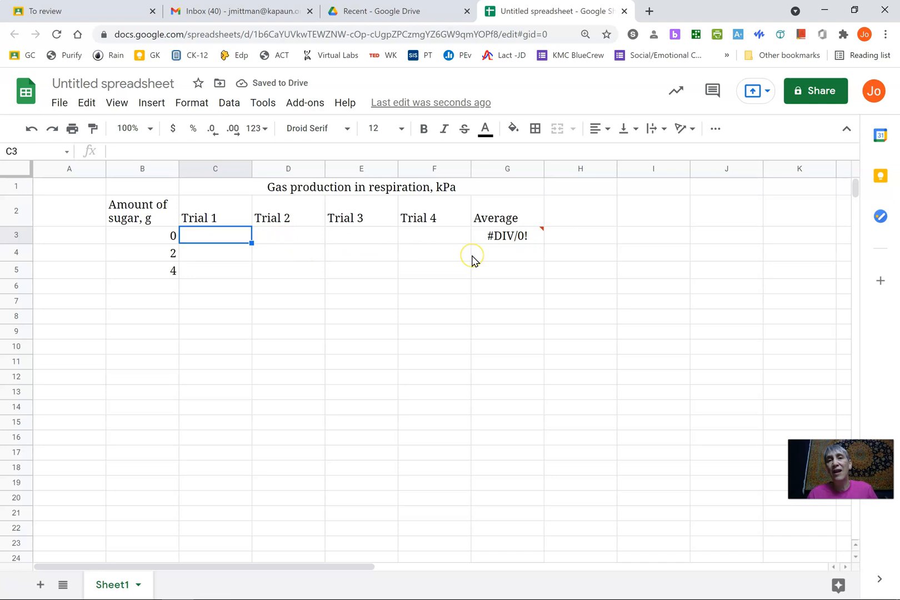
Fill the average formula from G3 down through G5
left_click(510, 236)
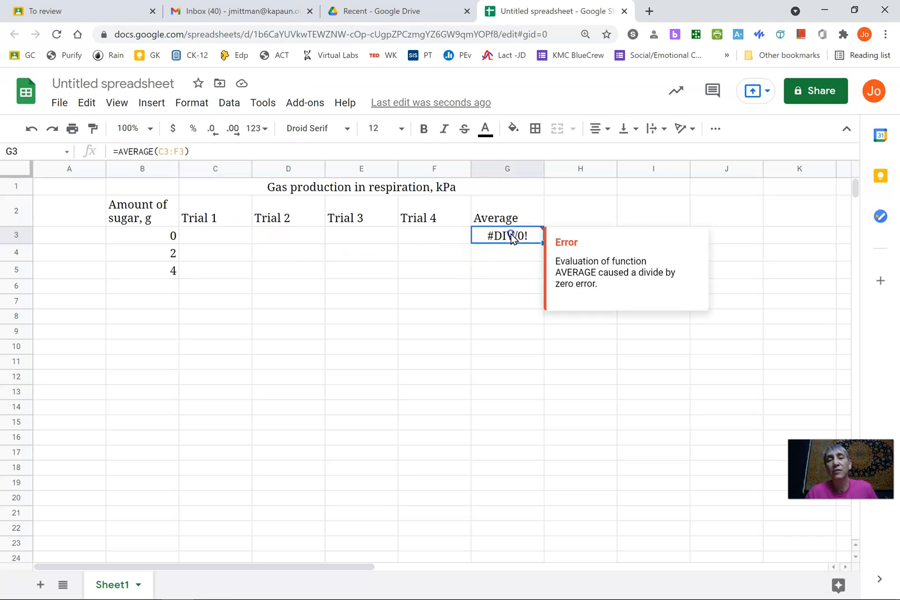
left_click(517, 304)
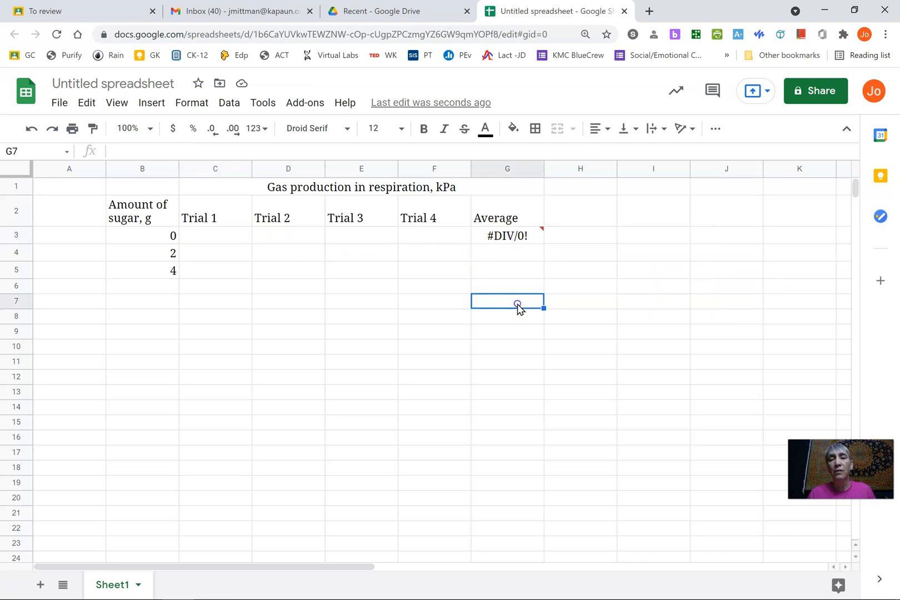
left_click(492, 236)
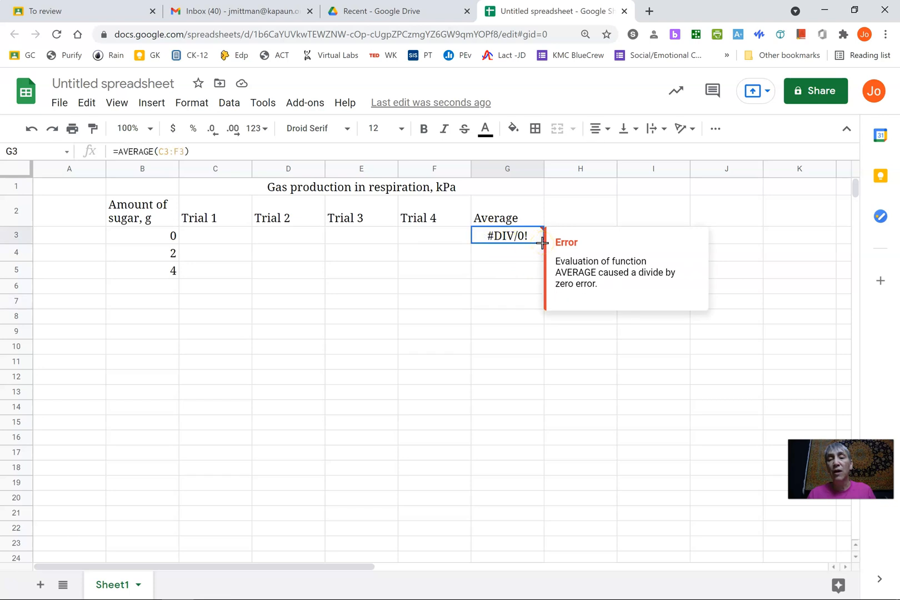
left_click_drag(542, 243, 542, 274)
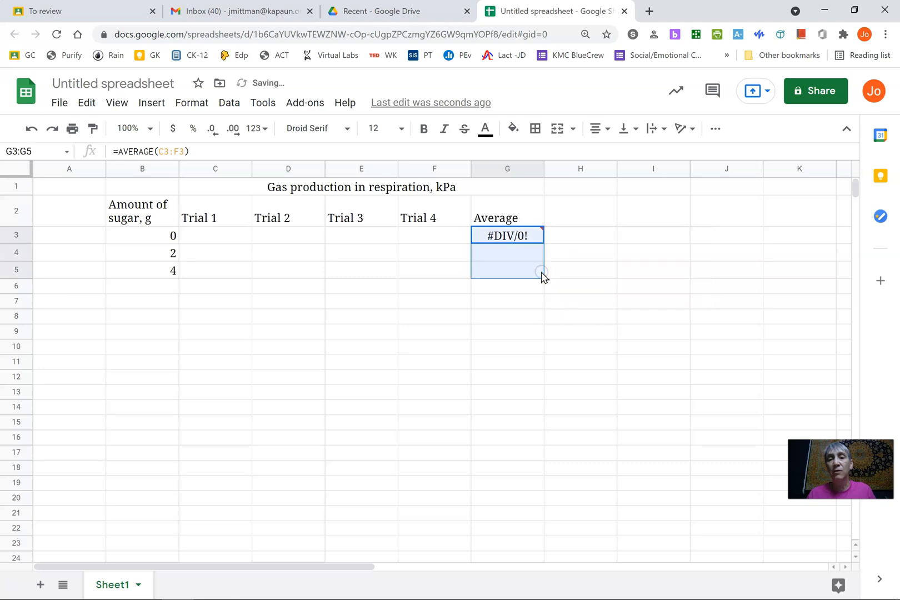
left_click(491, 276)
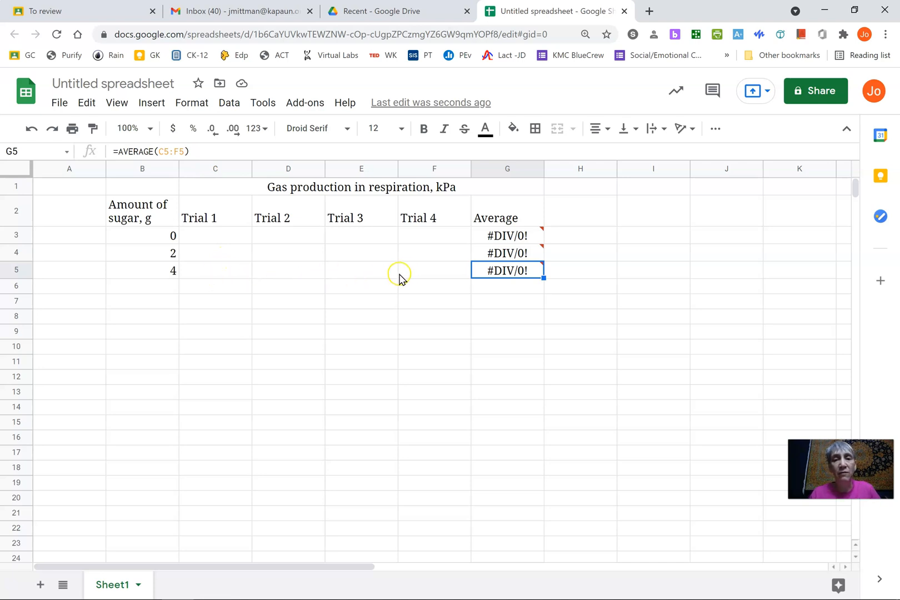
left_click(400, 335)
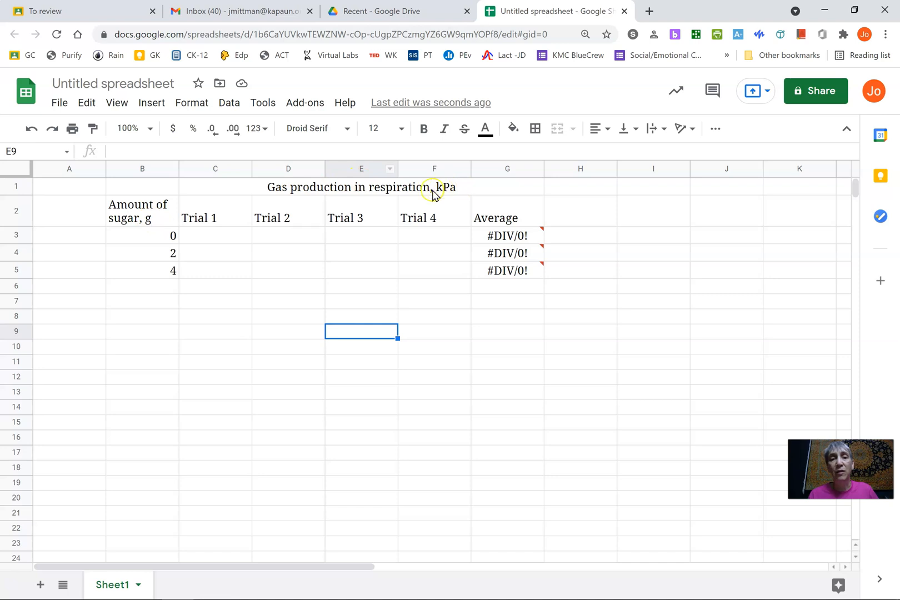
Enter 98.1 in C3 and "101.2 kpa", with the unit included, in D3
left_click(228, 234)
type("98.1")
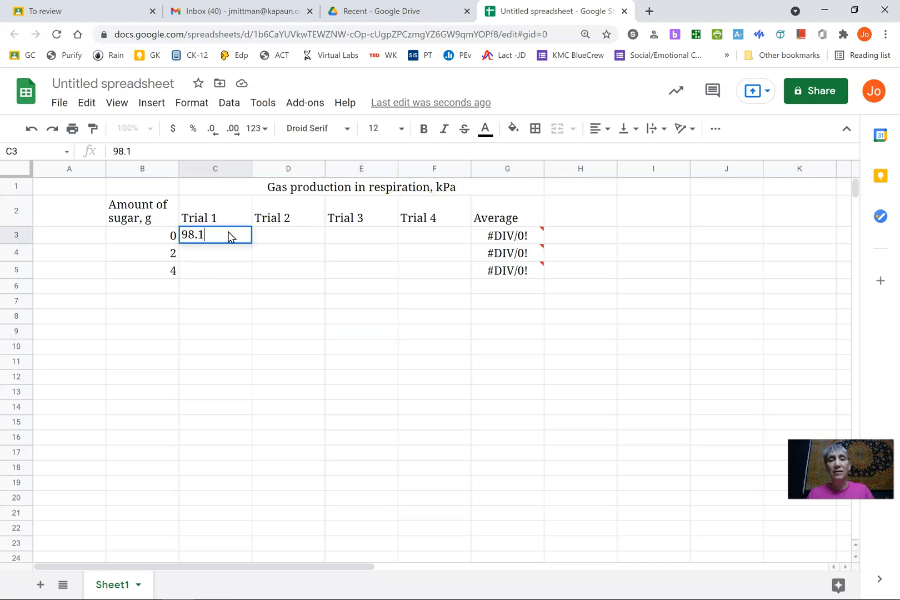
key("Tab")
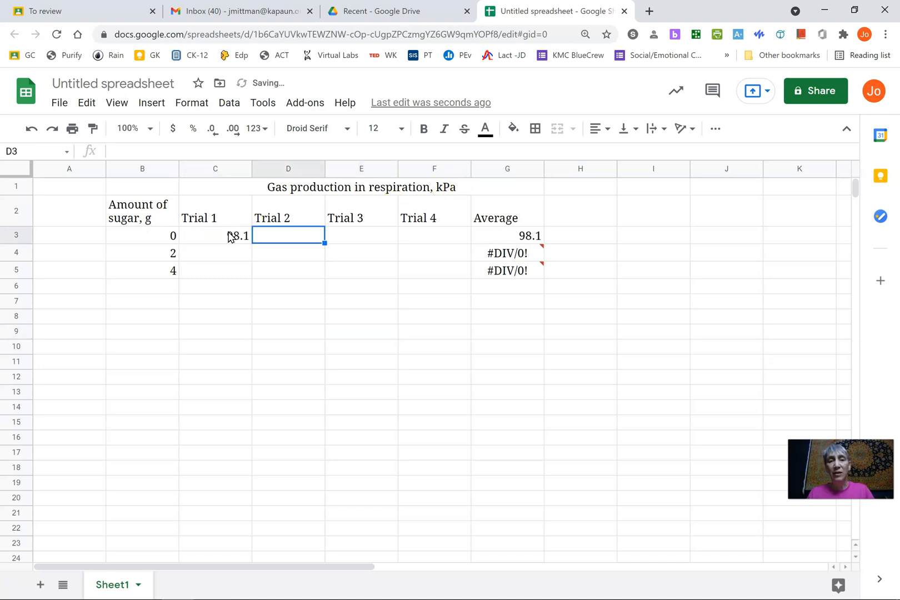
type("101.2 kpa")
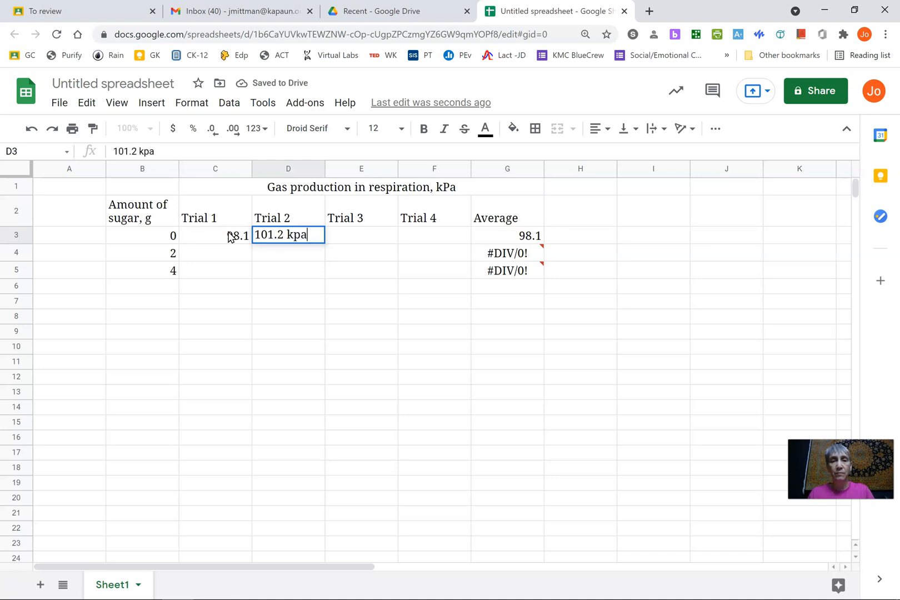
key("Return")
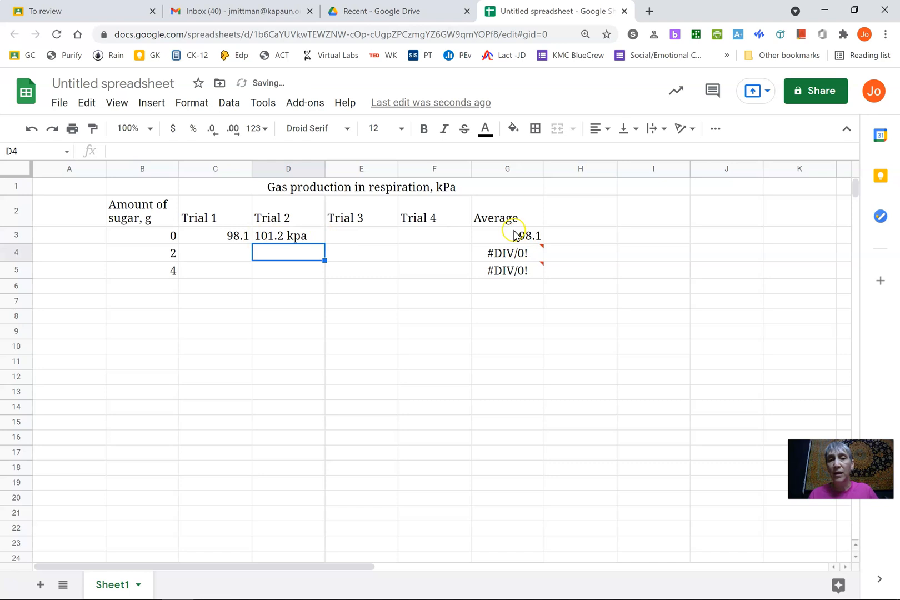
Remove the unit from the Trial 2 entry in D3 so the cell contains only 101.2
left_click(300, 239)
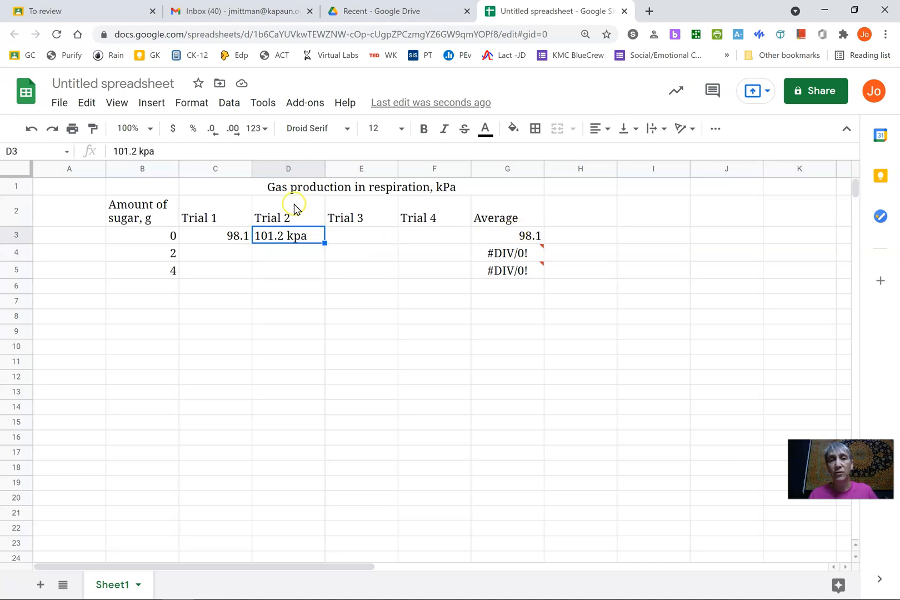
left_click(184, 149)
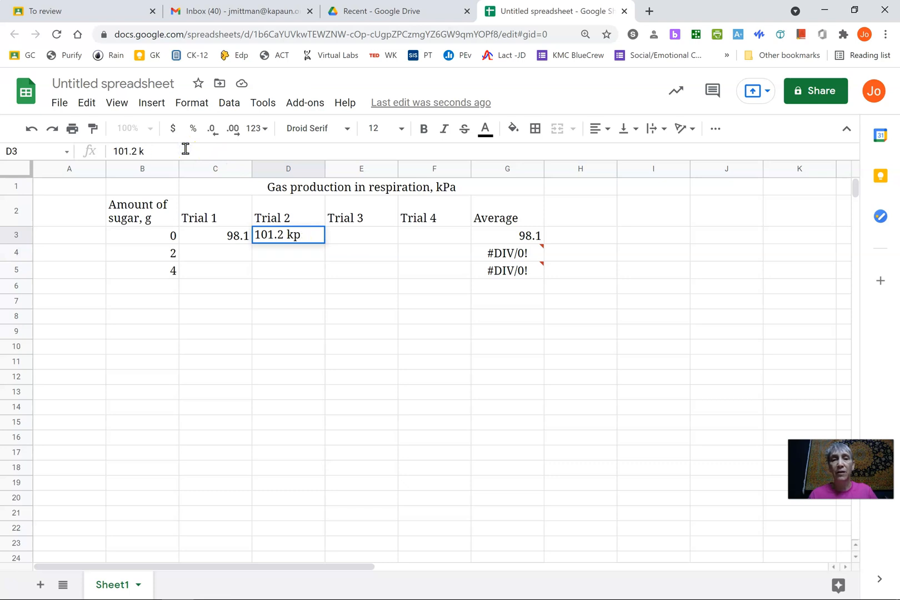
left_click(250, 254)
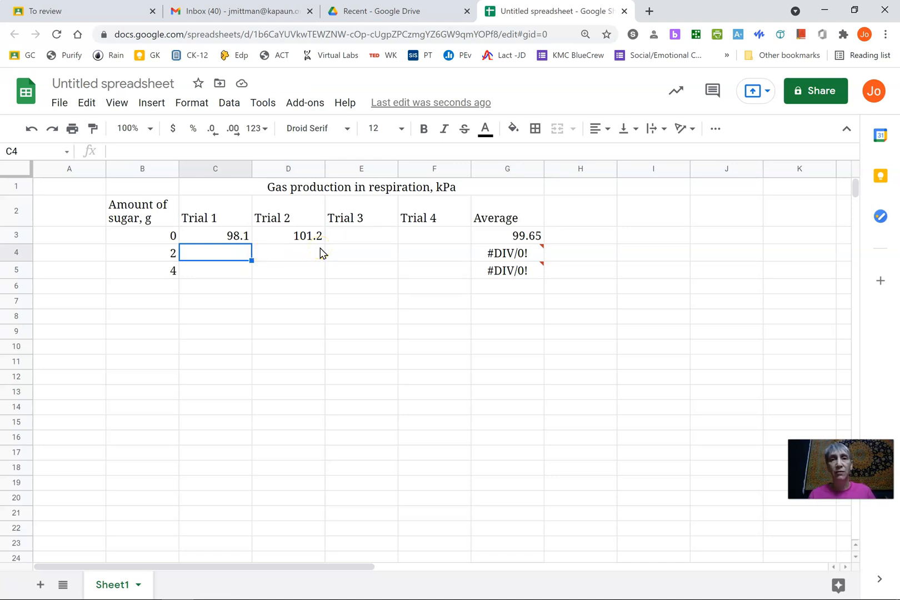
Delete the test entries for Trial 1 and Trial 2 in the 0 g sugar row
left_click(224, 239)
key("Delete")
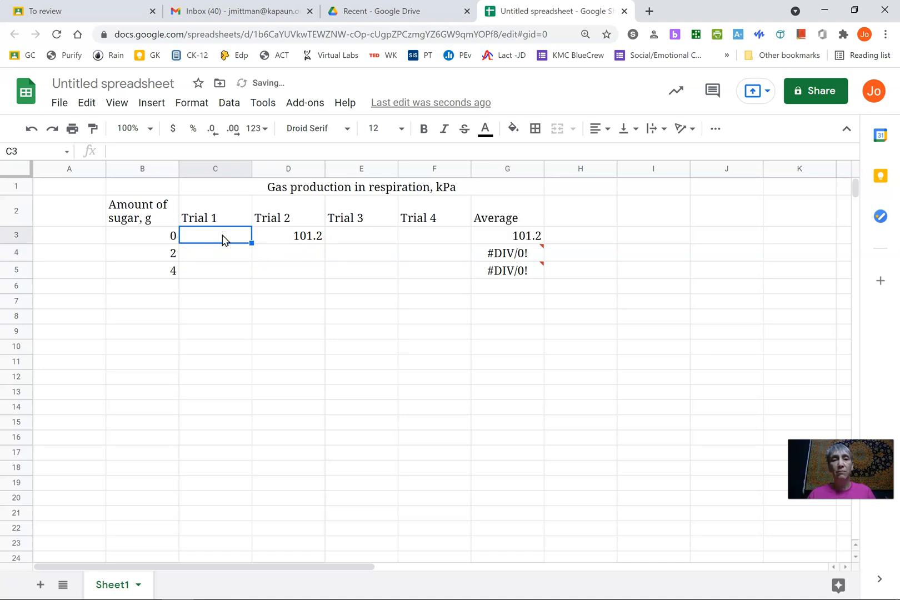
key("Right")
key("Delete")
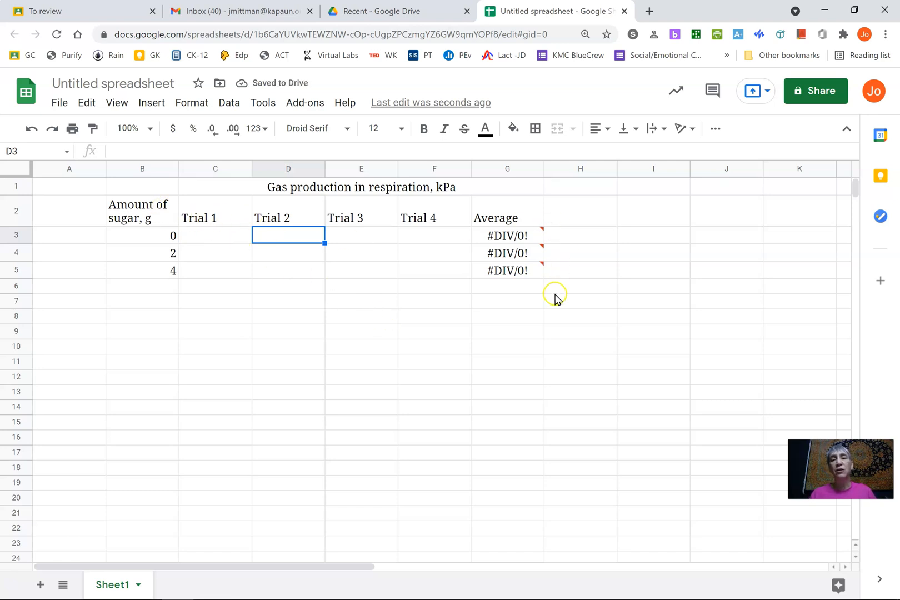
Apply all borders to the table range B2:G5 and to the merged title cell C1:G1
left_click_drag(149, 210, 510, 279)
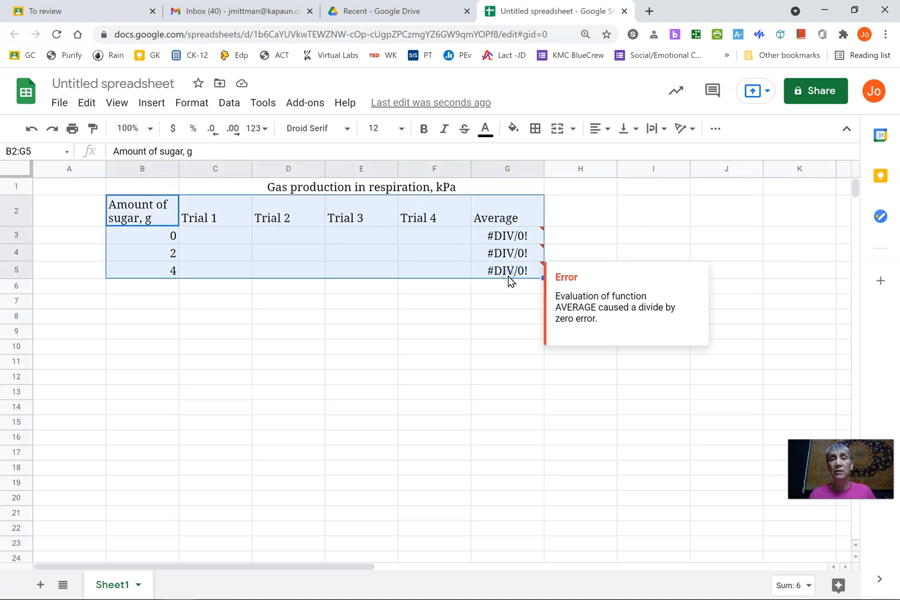
left_click(536, 133)
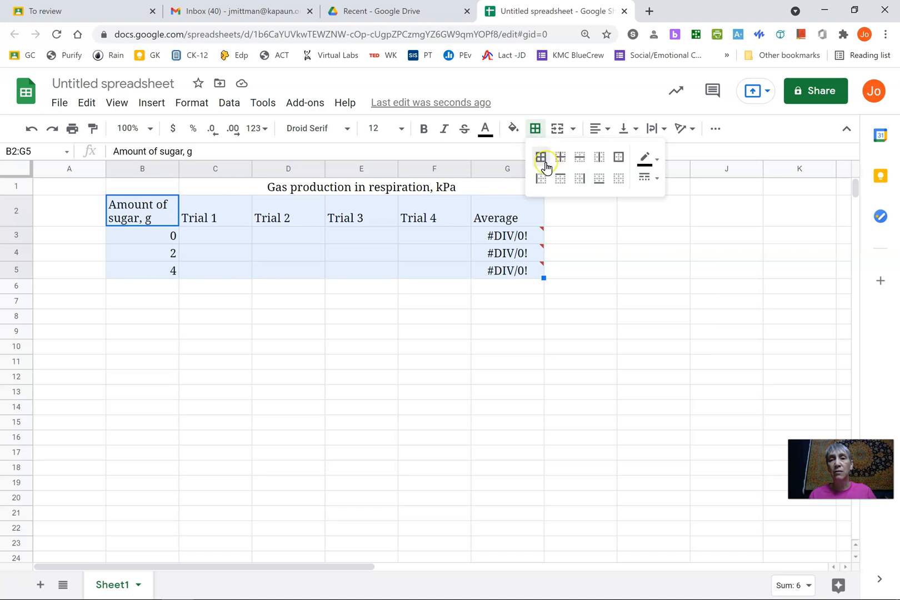
left_click(541, 157)
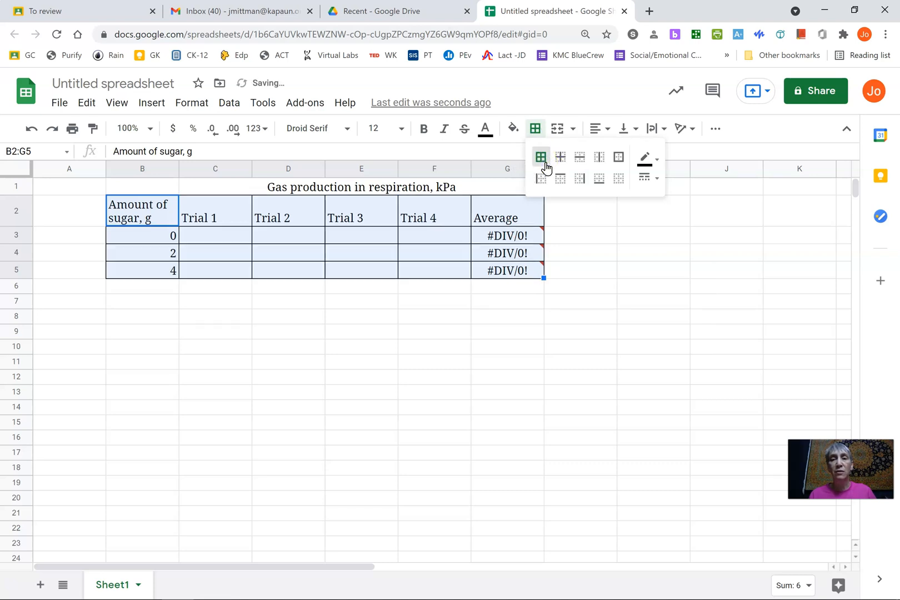
left_click(404, 189)
left_click(534, 130)
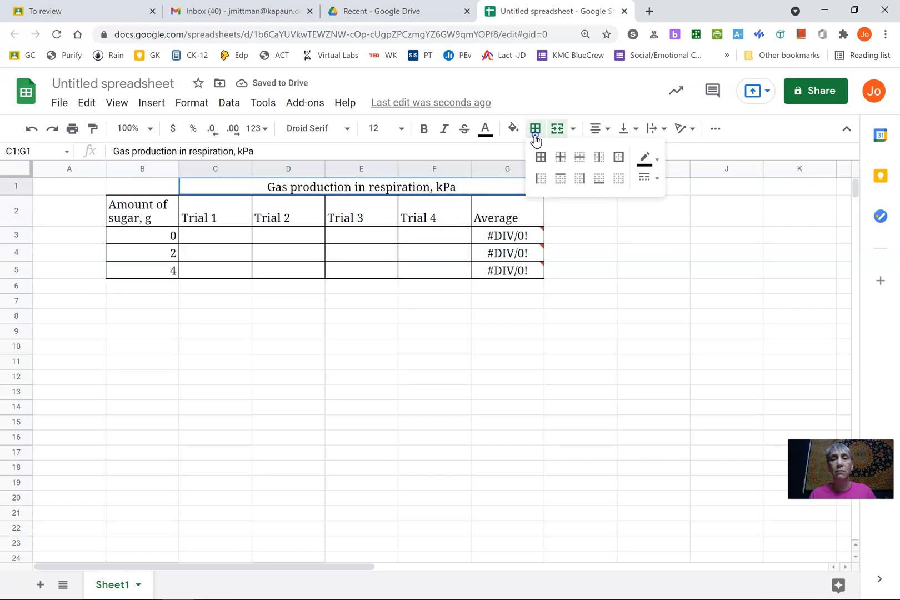
left_click(540, 156)
left_click(420, 310)
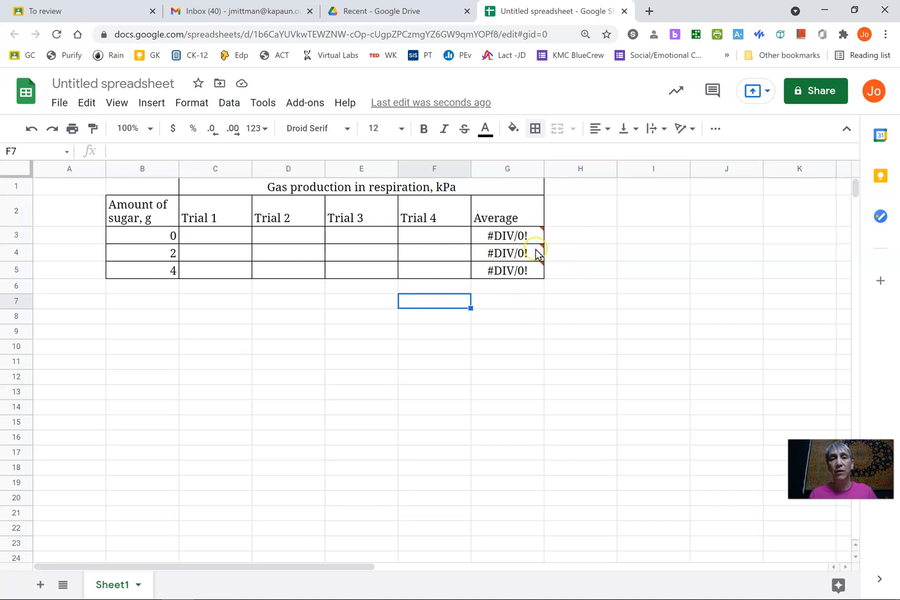
left_click(502, 236)
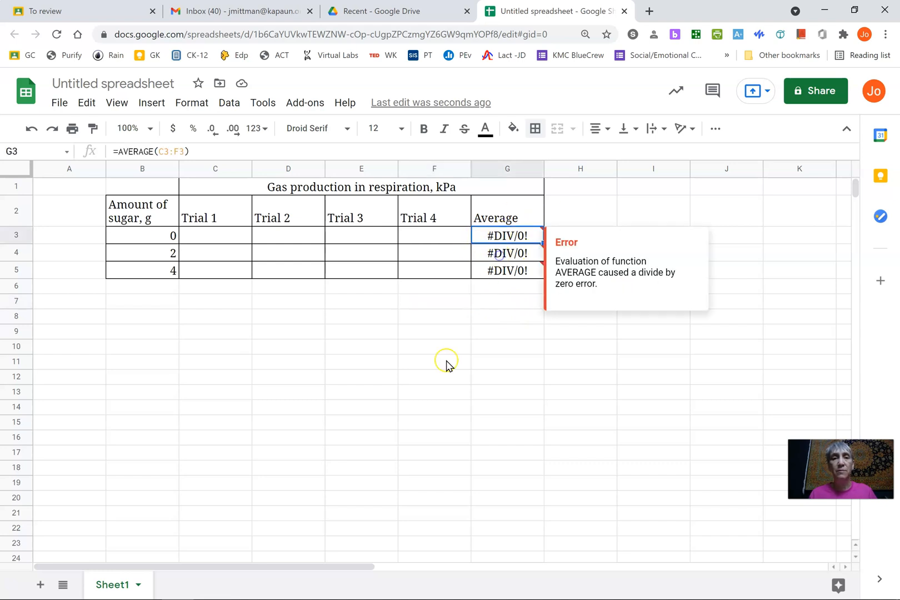
key("Down")
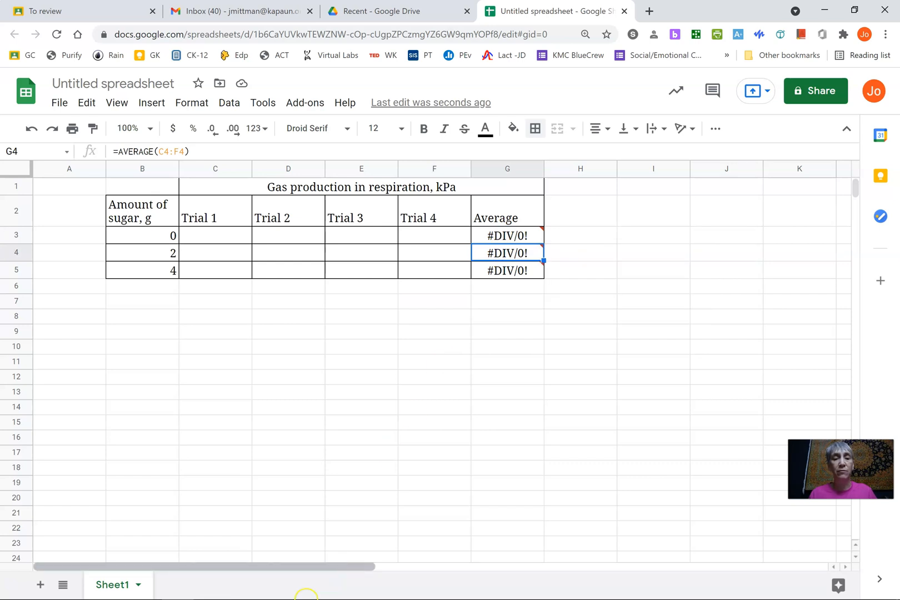
mouse_move(305, 596)
mouse_move(469, 593)
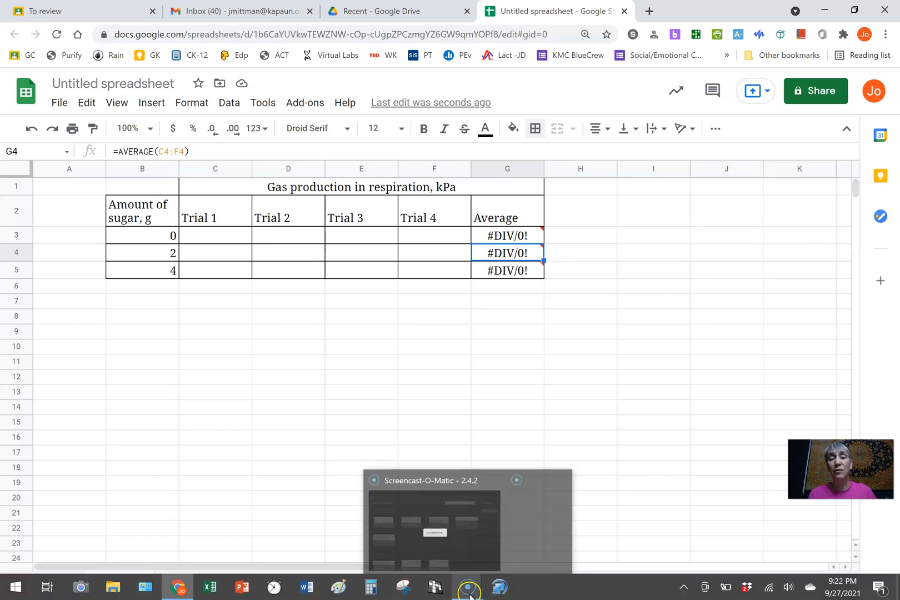